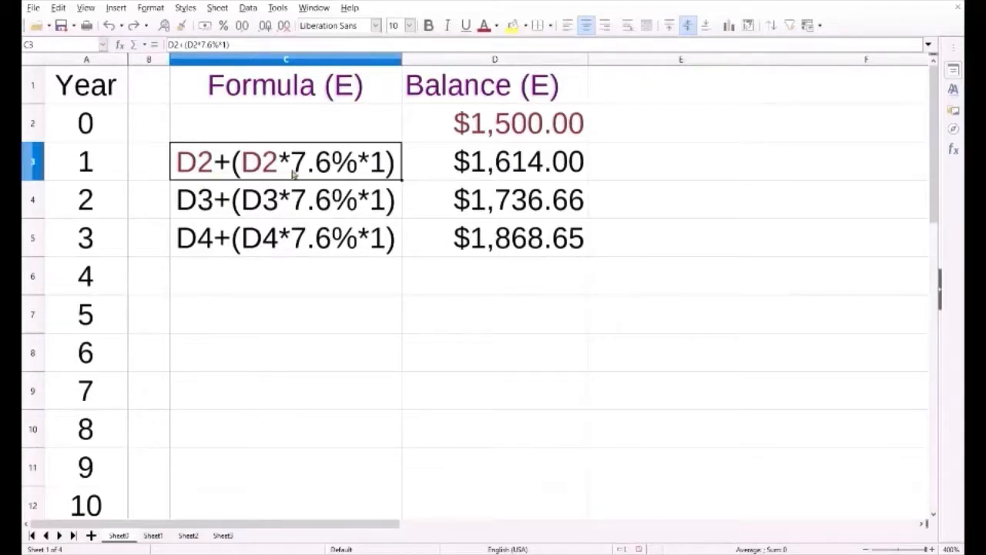
# Inspect the balance formulas in D3, D4 and D5.
pyautogui.click(473, 168)
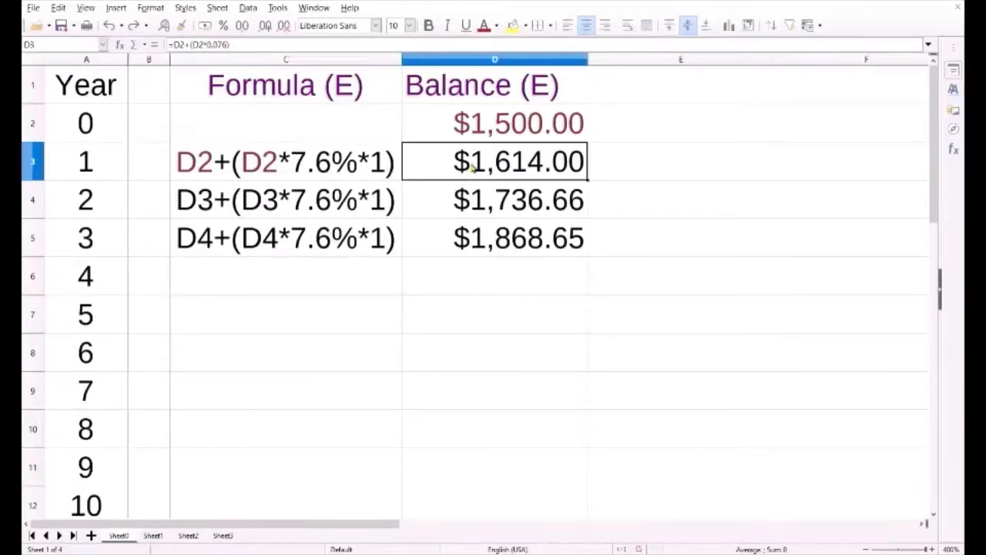
pyautogui.click(478, 208)
pyautogui.click(480, 250)
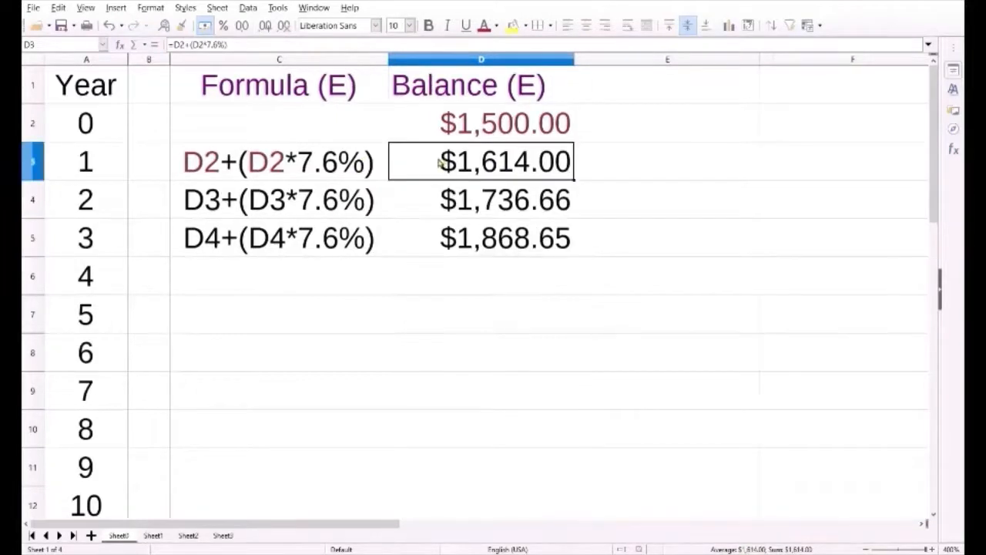
# Clear the Year 1 to Year 3 balances in D3:D5.
pyautogui.hotkey('shift', 'Down')
pyautogui.hotkey('shift', 'Down')
pyautogui.press('Delete')
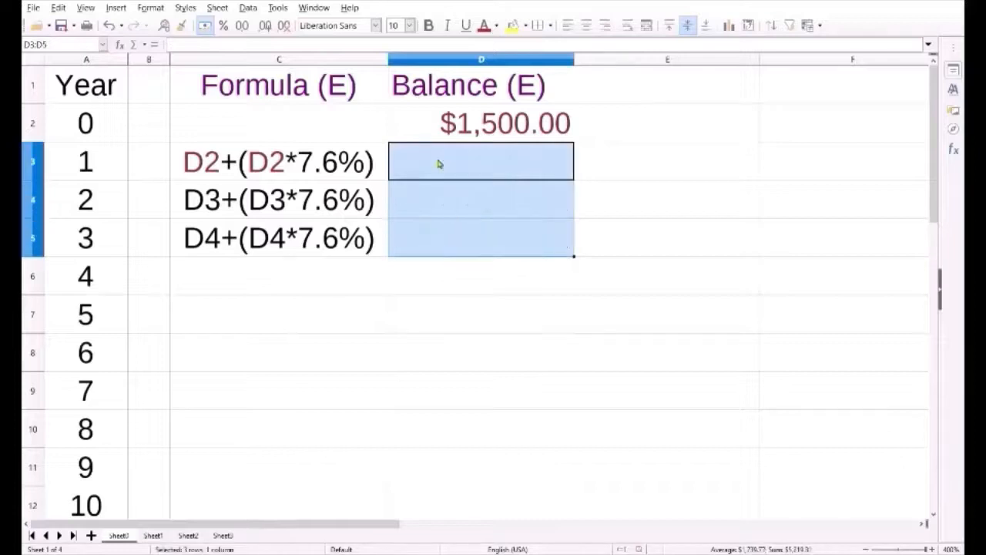
# Enter the formula =D2+(D2*0.076) in D3 for the Year 1 balance.
pyautogui.press('Down')
pyautogui.press('Up')
pyautogui.write('=')
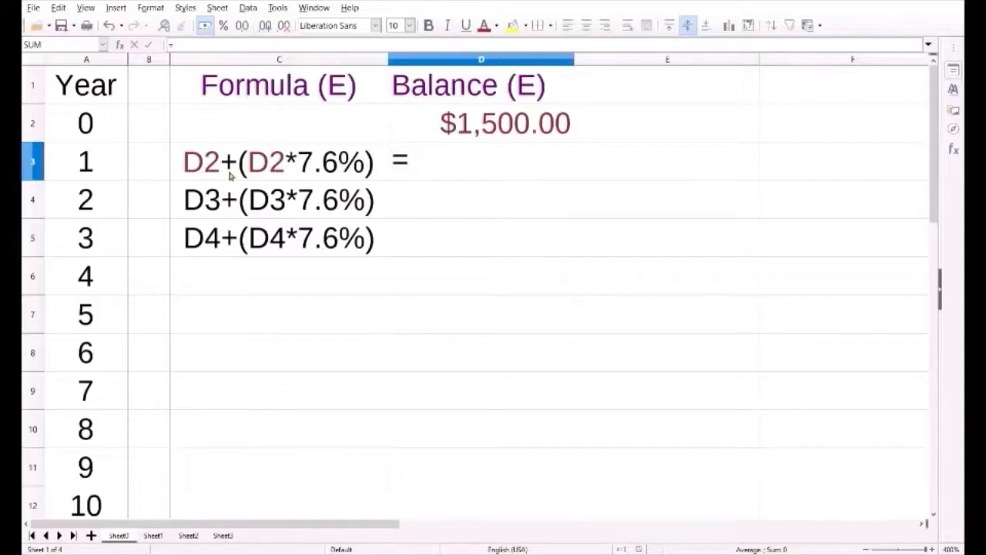
pyautogui.click(466, 127)
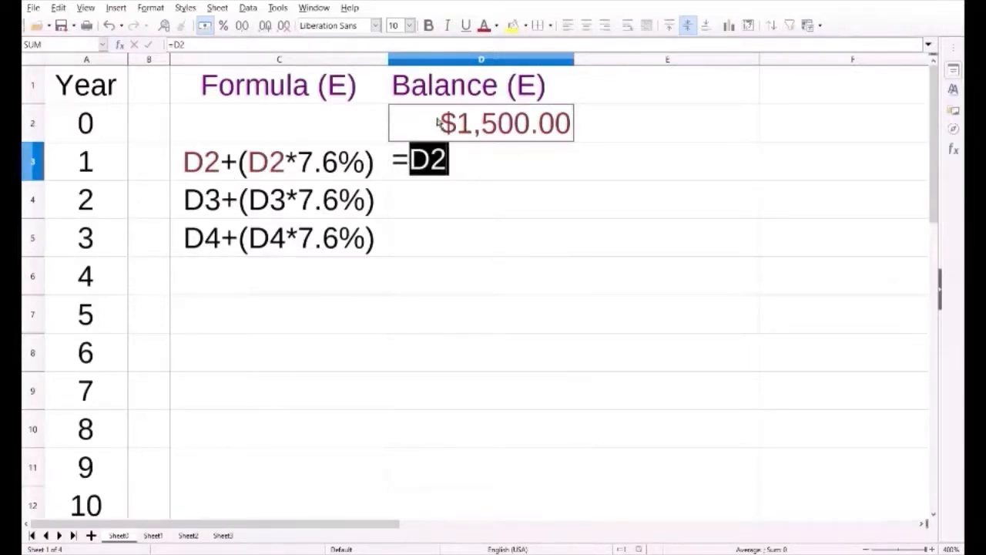
pyautogui.write('+(')
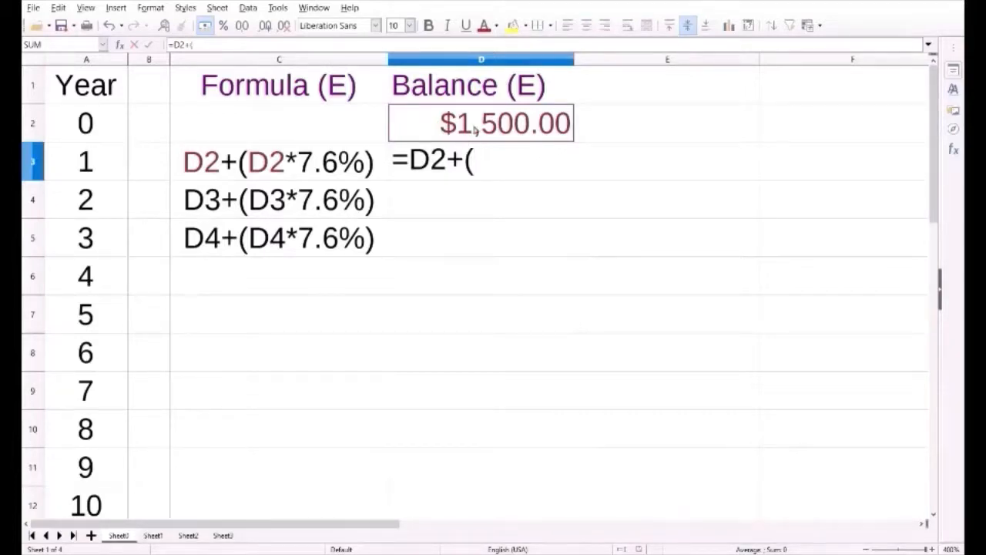
pyautogui.click(478, 128)
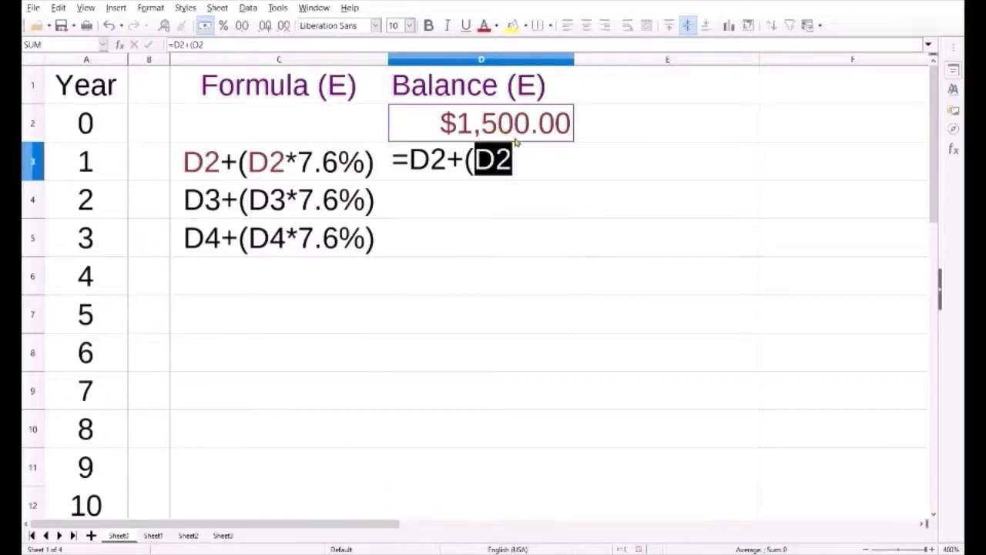
pyautogui.write('*')
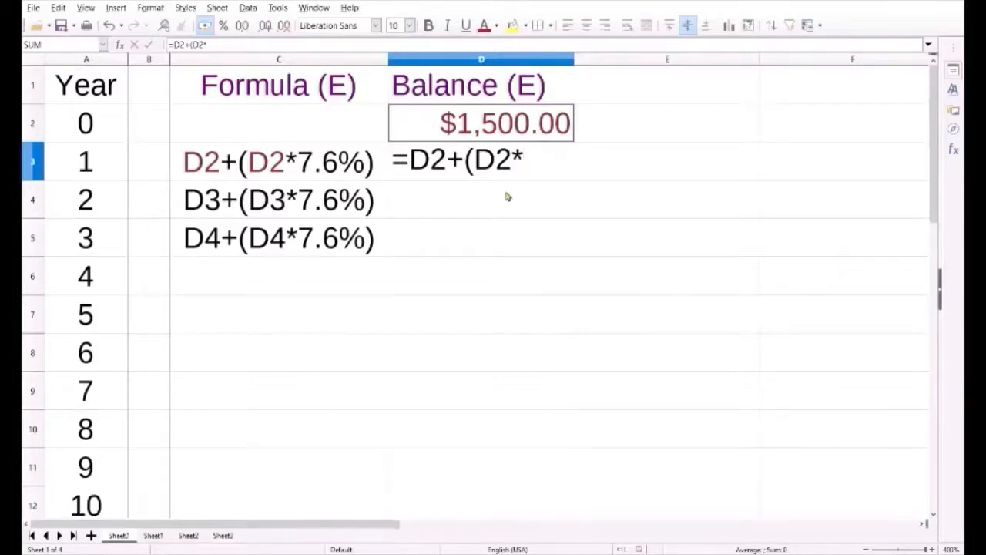
pyautogui.write('0.076)')
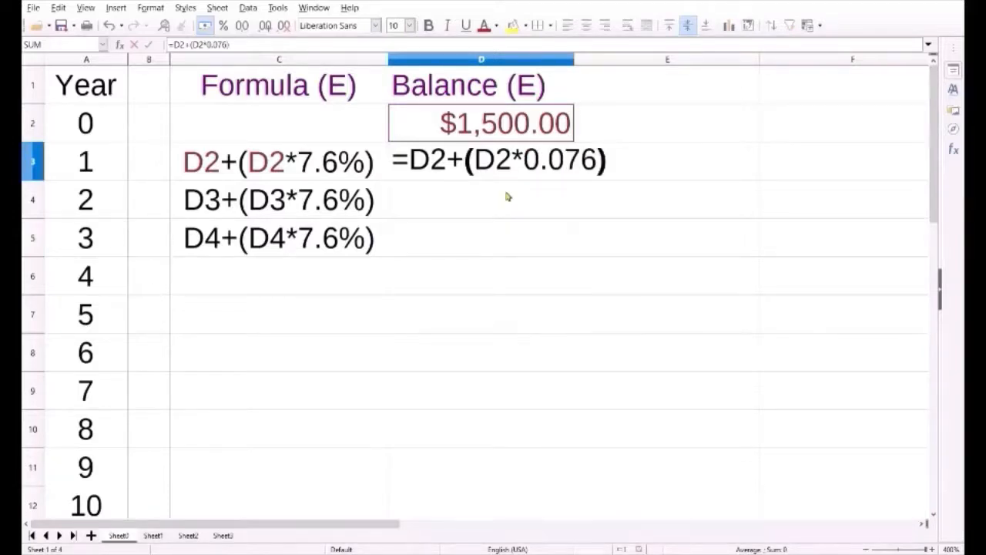
pyautogui.press('Return')
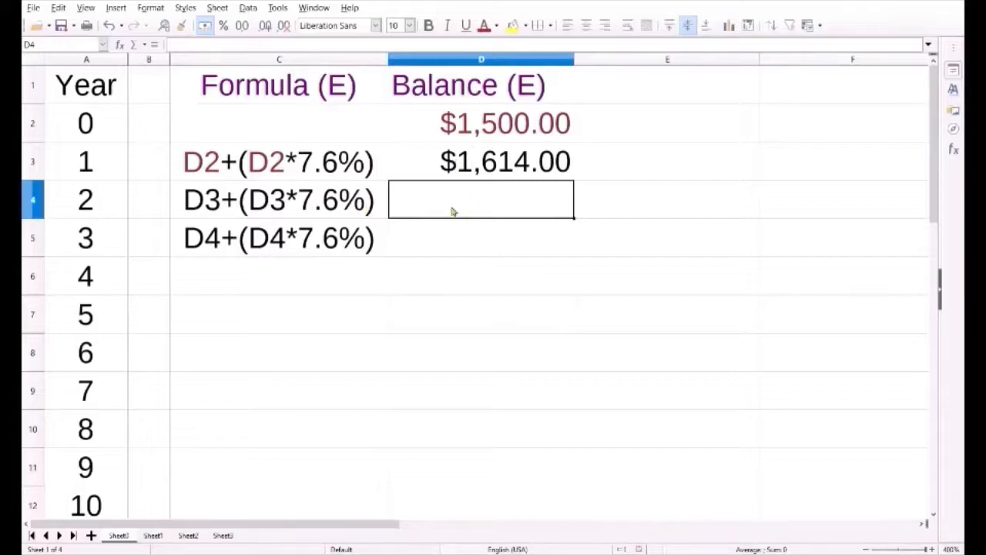
# Enter the formula =D3+(D3*7.6%) in D4 for the Year 2 balance.
pyautogui.write('=')
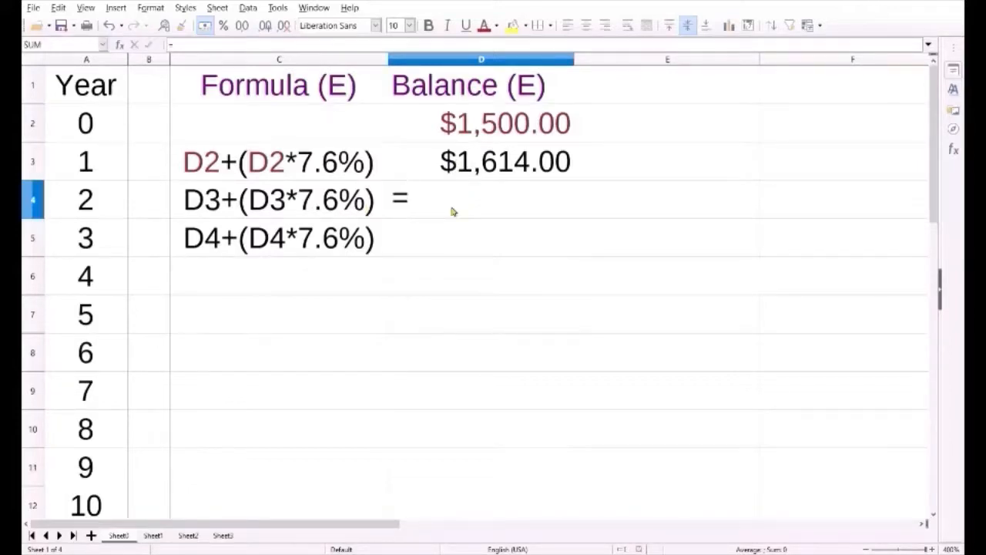
pyautogui.click(481, 167)
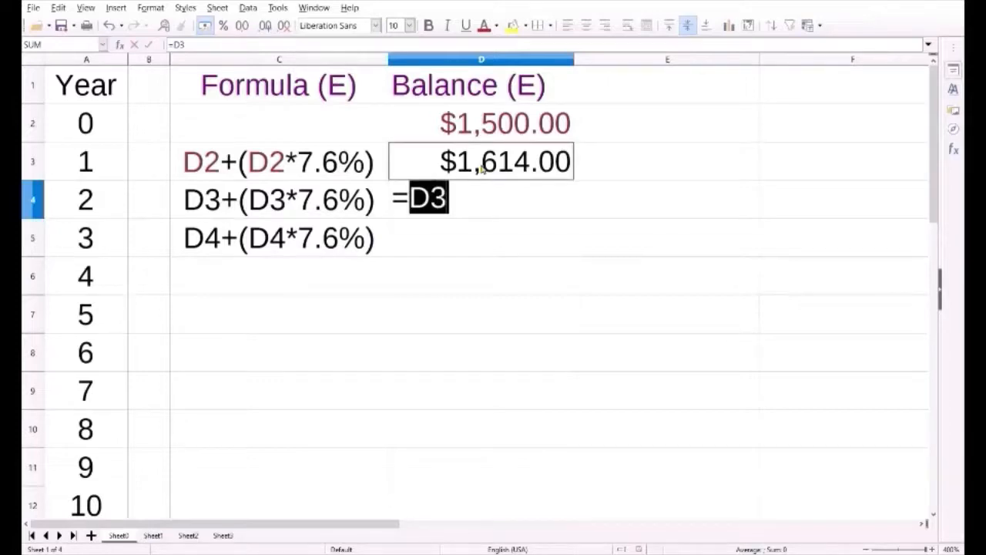
pyautogui.write('+(')
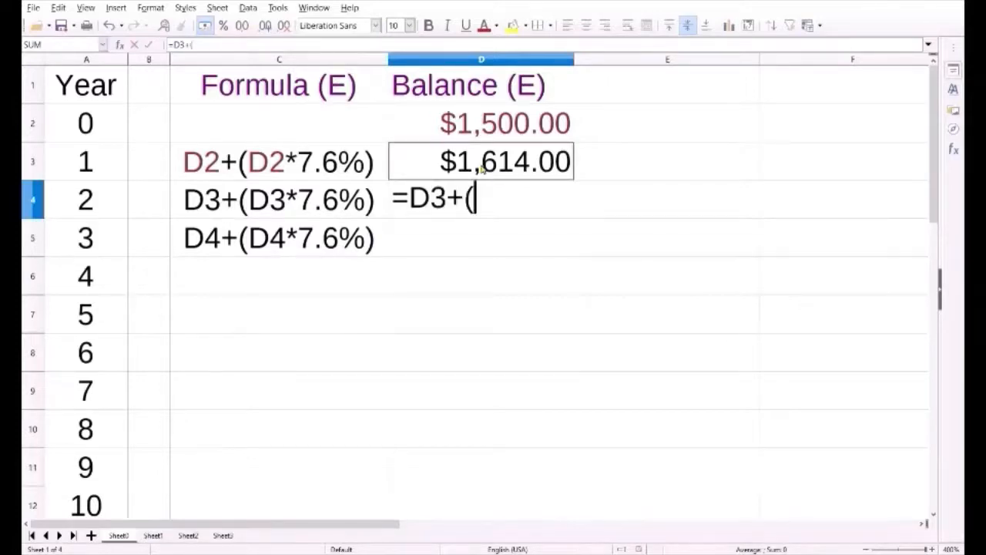
pyautogui.click(480, 167)
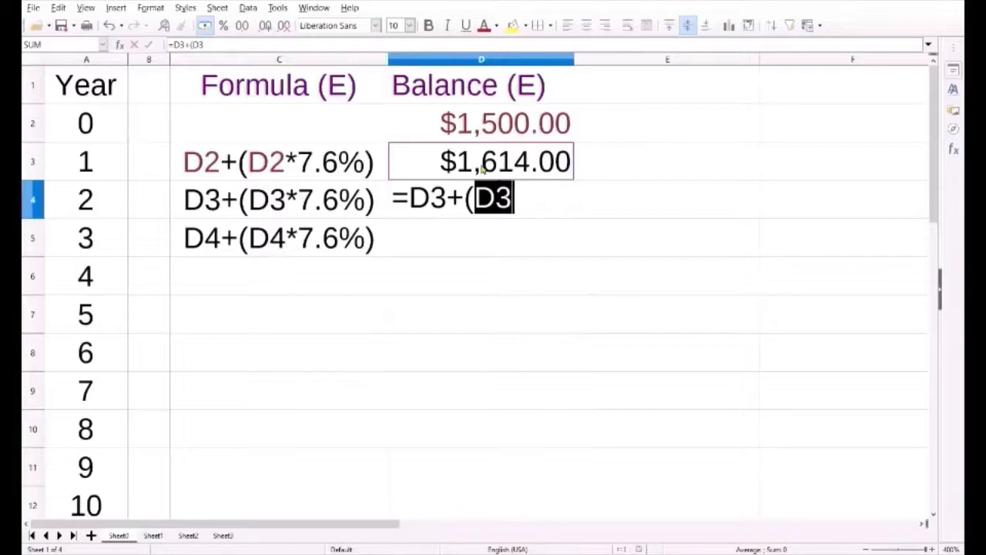
pyautogui.write('*')
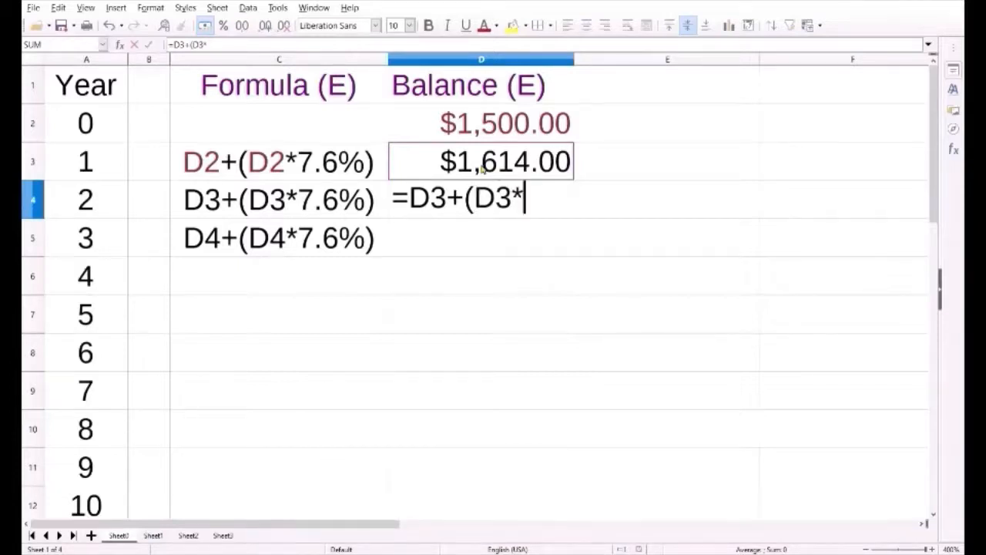
pyautogui.write('7.6%)')
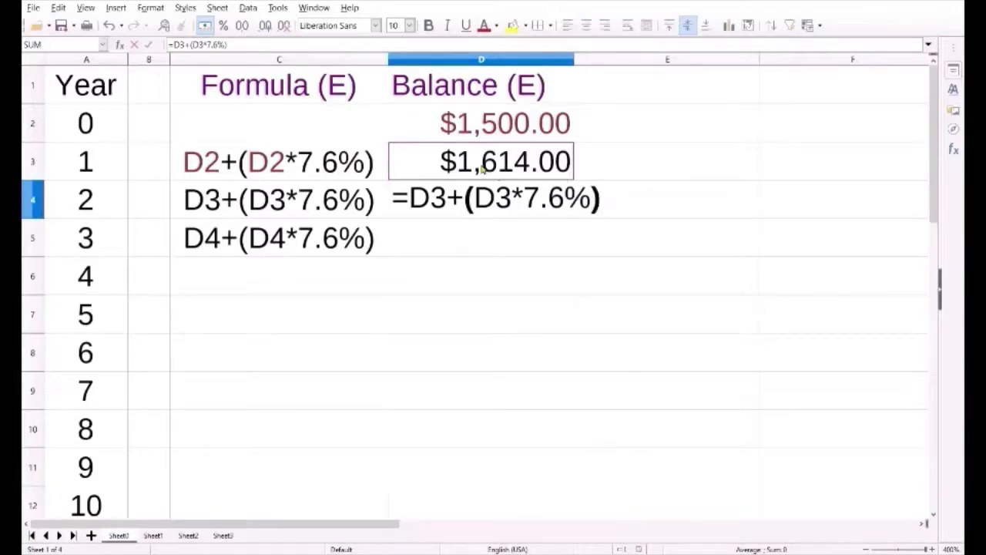
pyautogui.press('Return')
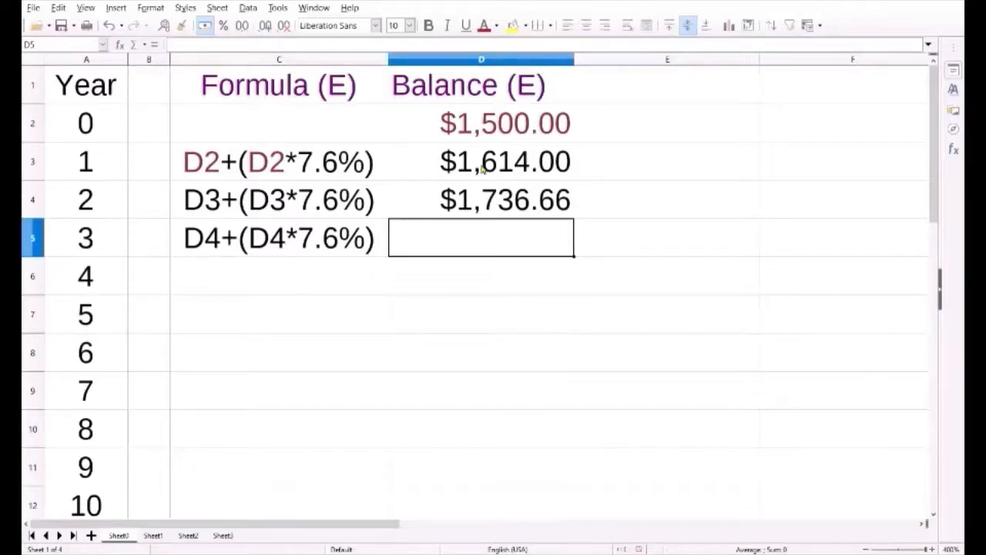
# Examine which cell the Year 2 balance formula in D4 refers to.
pyautogui.click(490, 207)
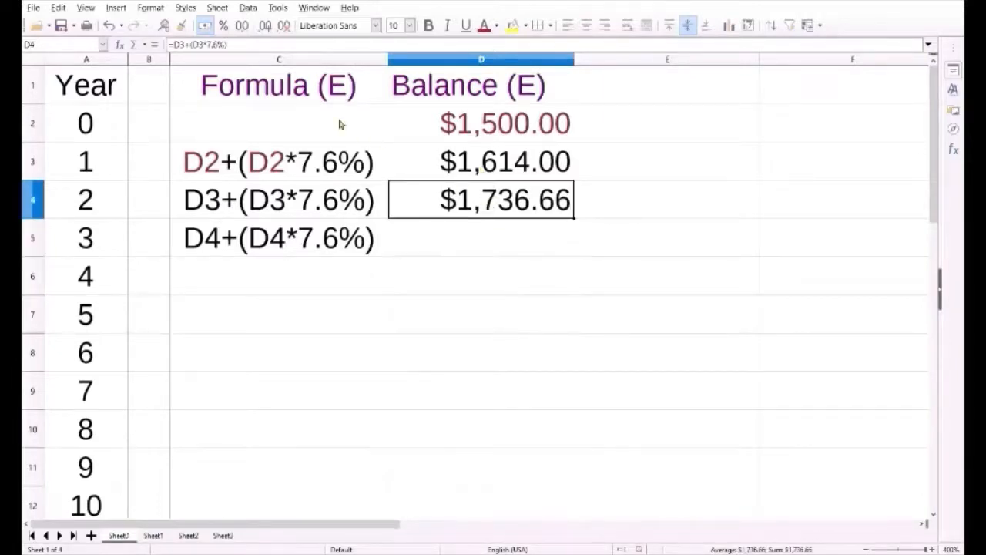
pyautogui.click(263, 51)
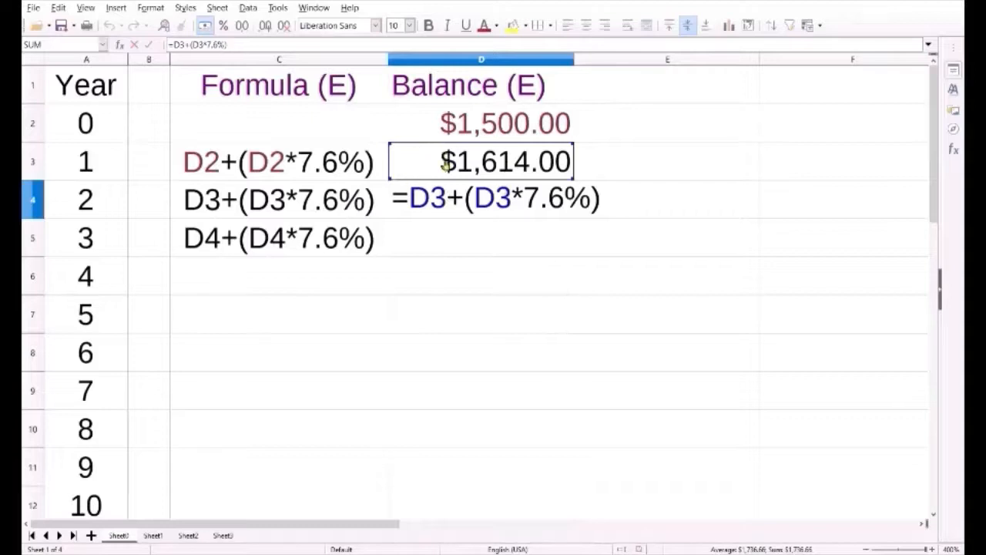
pyautogui.press('Return')
pyautogui.click(471, 208)
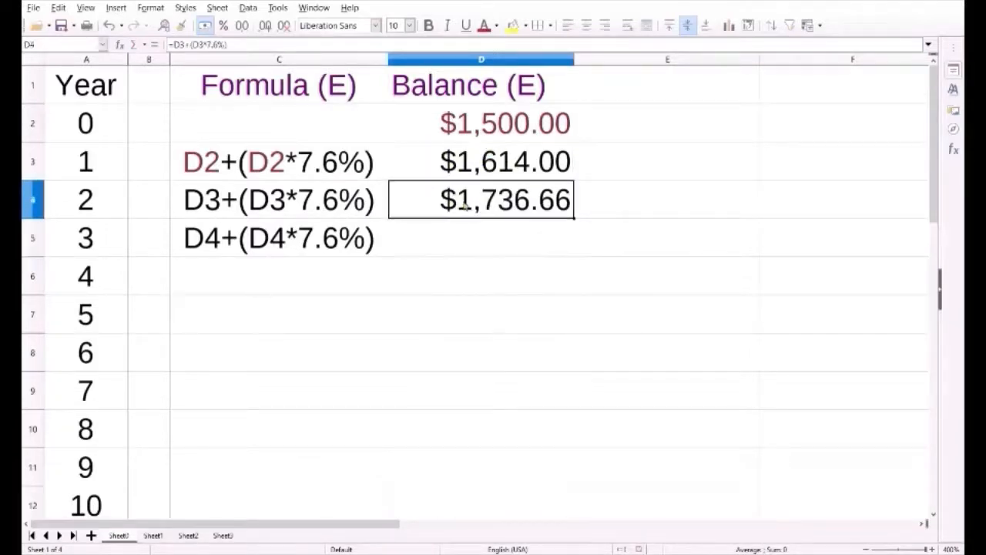
pyautogui.click(255, 44)
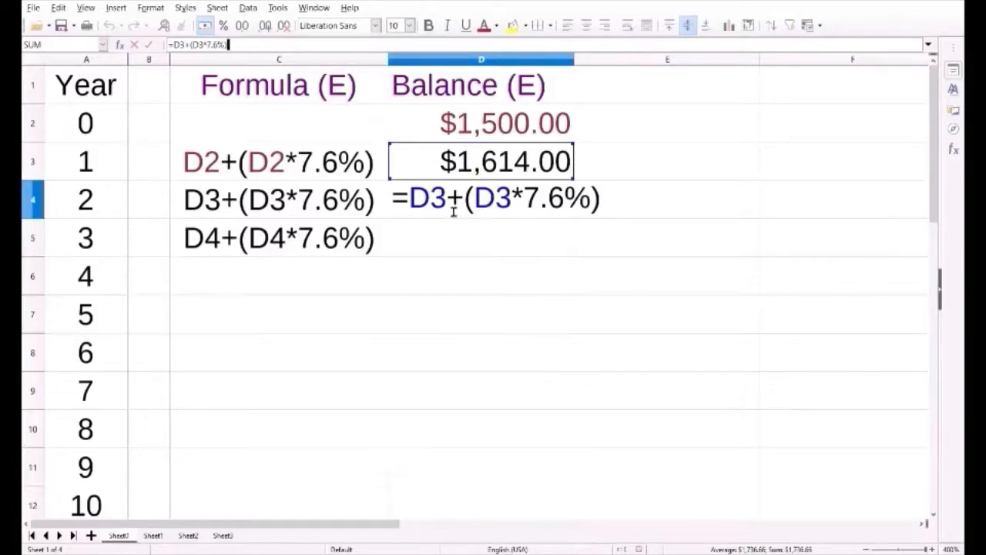
pyautogui.press('Return')
# Replace the Year 1 balance in D3 with 2 and check the cell references in D4's formula.
pyautogui.click(454, 173)
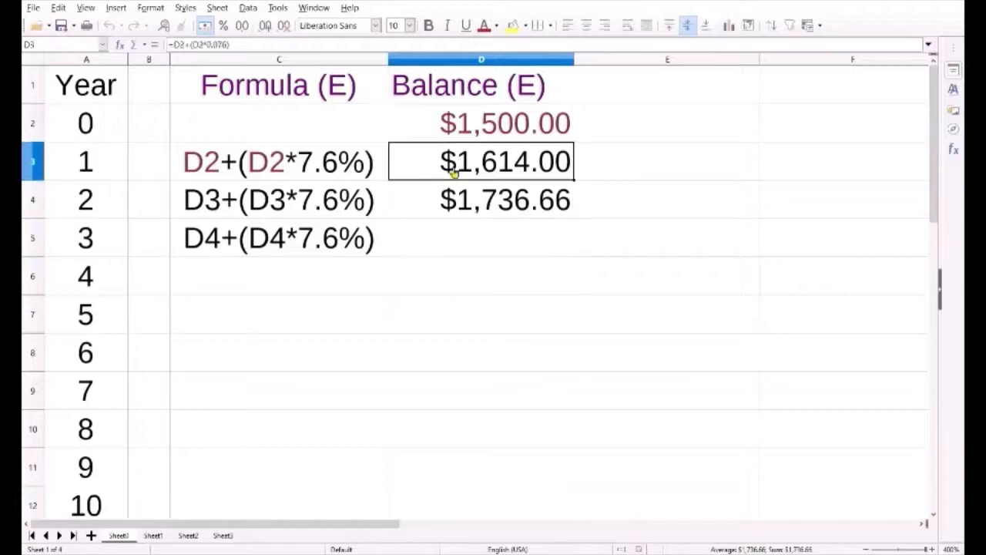
pyautogui.write('2')
pyautogui.press('Return')
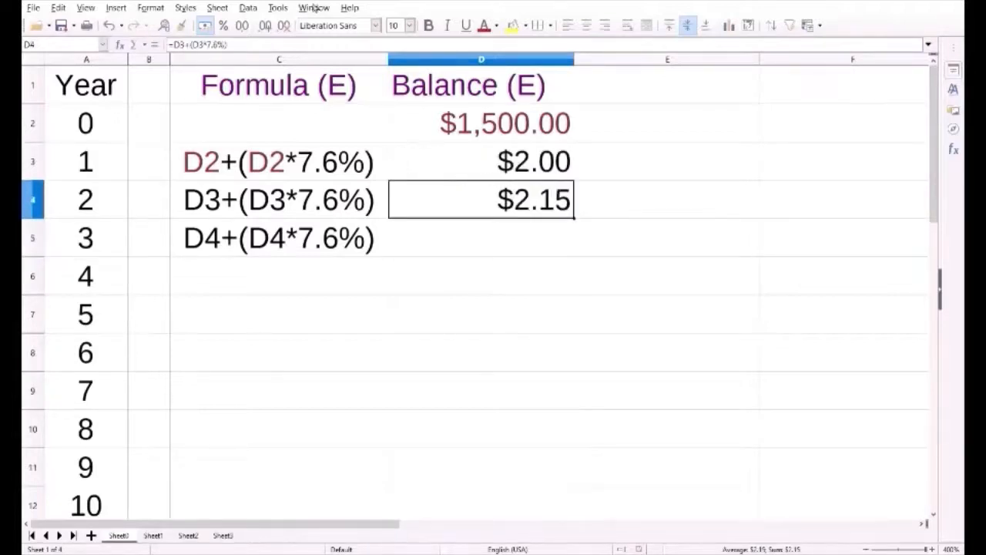
pyautogui.click(288, 48)
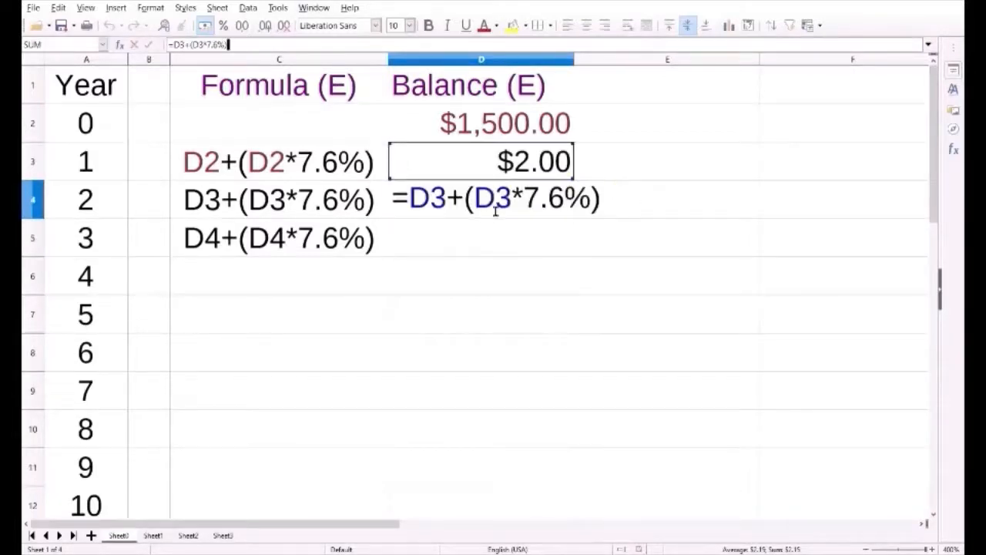
pyautogui.click(479, 250)
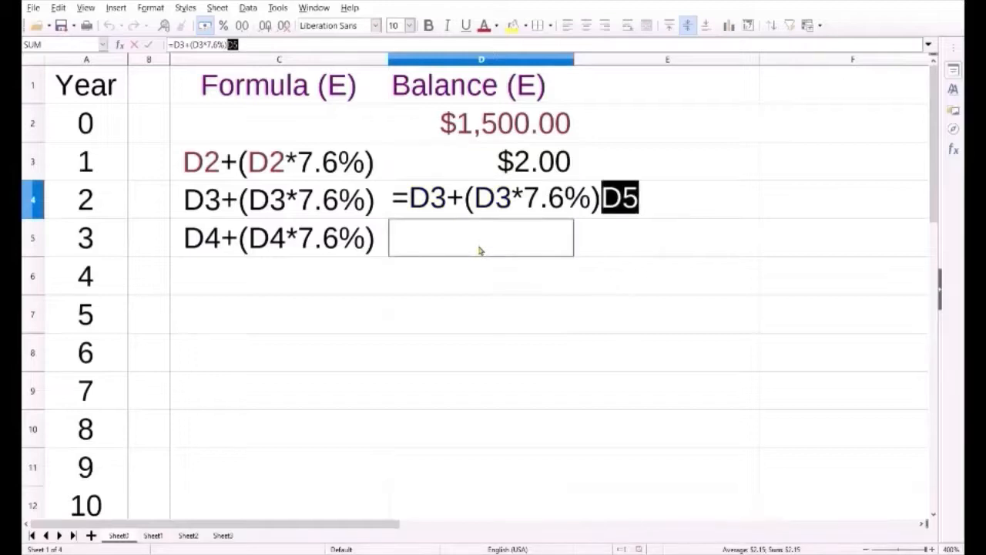
pyautogui.press('BackSpace')
pyautogui.press('BackSpace')
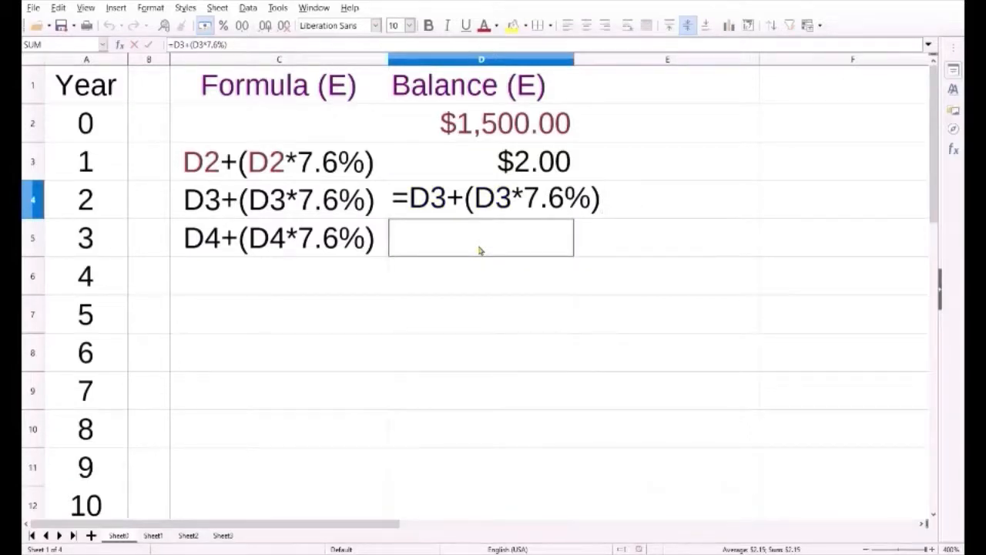
pyautogui.press('Return')
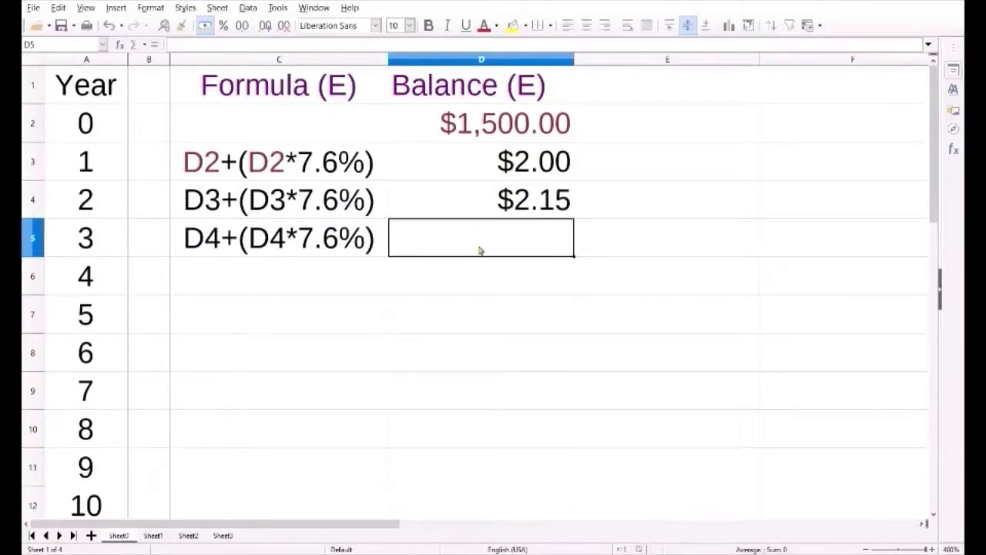
# Undo the last edits to D4 and D3, and check the Year 2 formula's references again.
pyautogui.hotkey('ctrl', 'z')
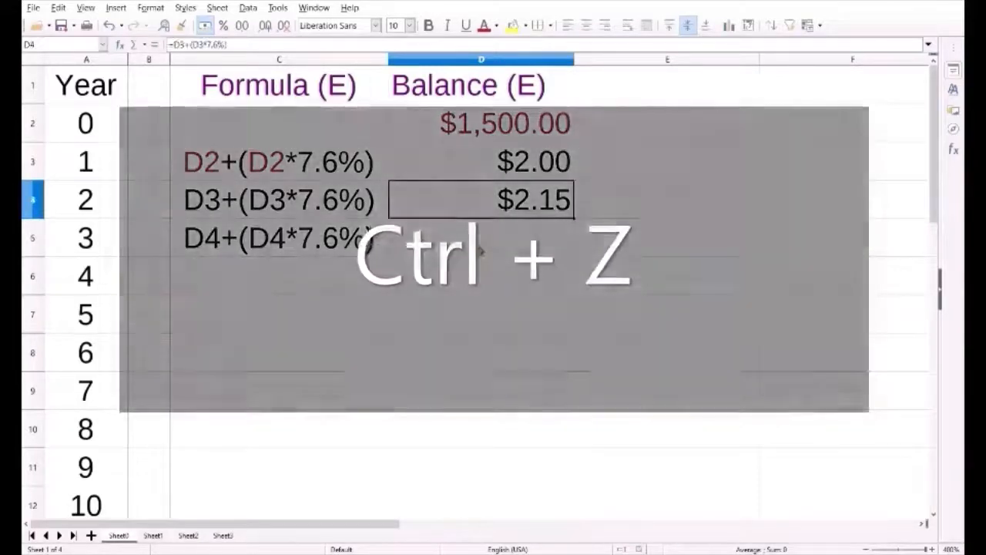
pyautogui.hotkey('ctrl', 'z')
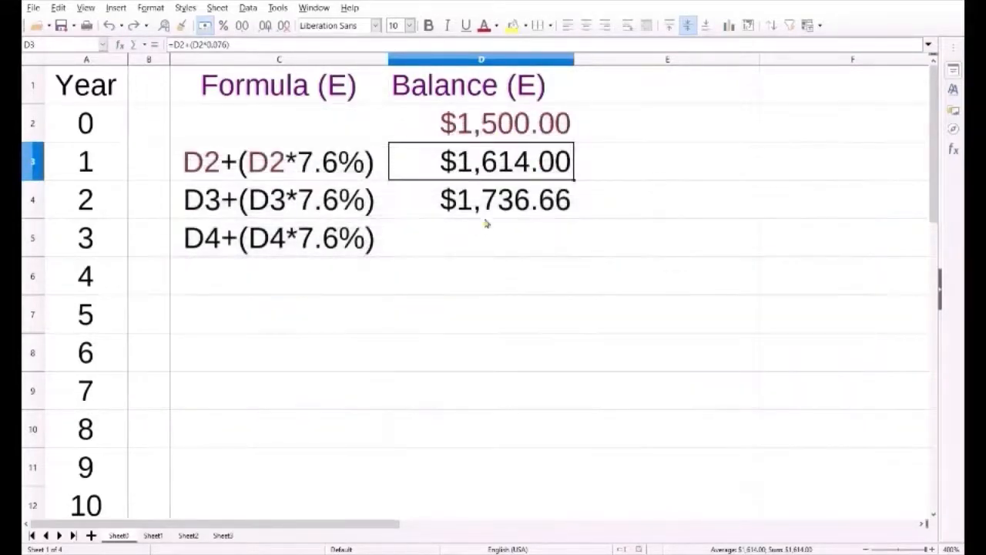
pyautogui.click(497, 214)
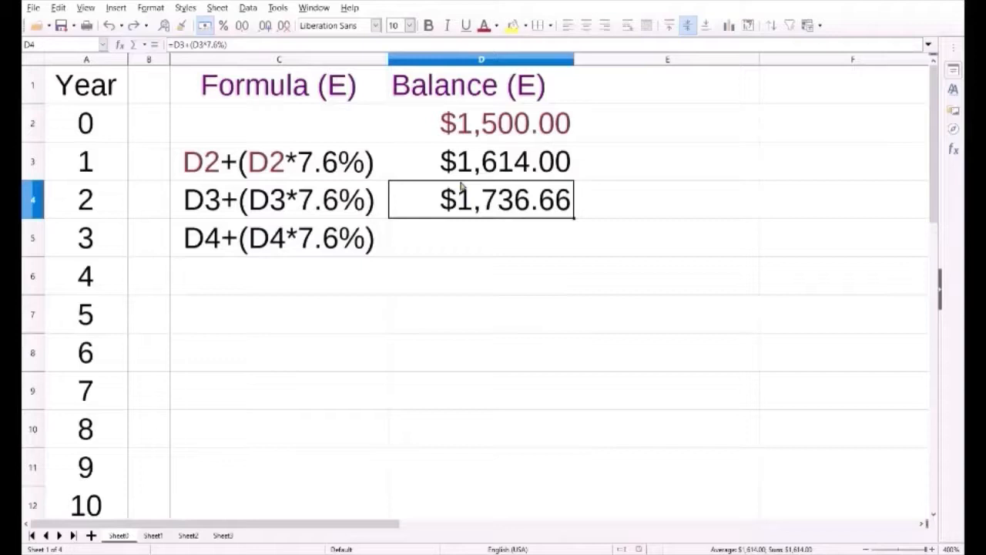
pyautogui.click(250, 51)
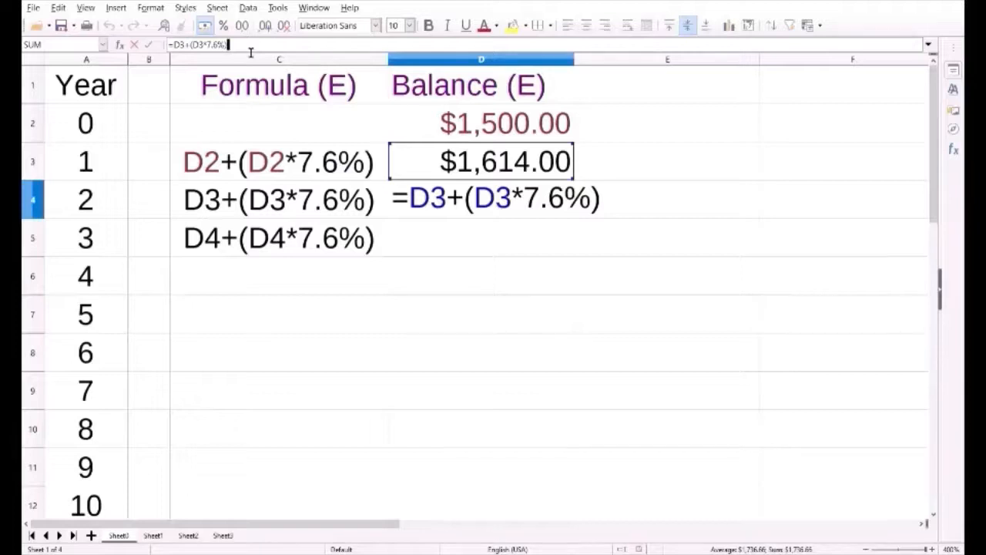
pyautogui.press('Return')
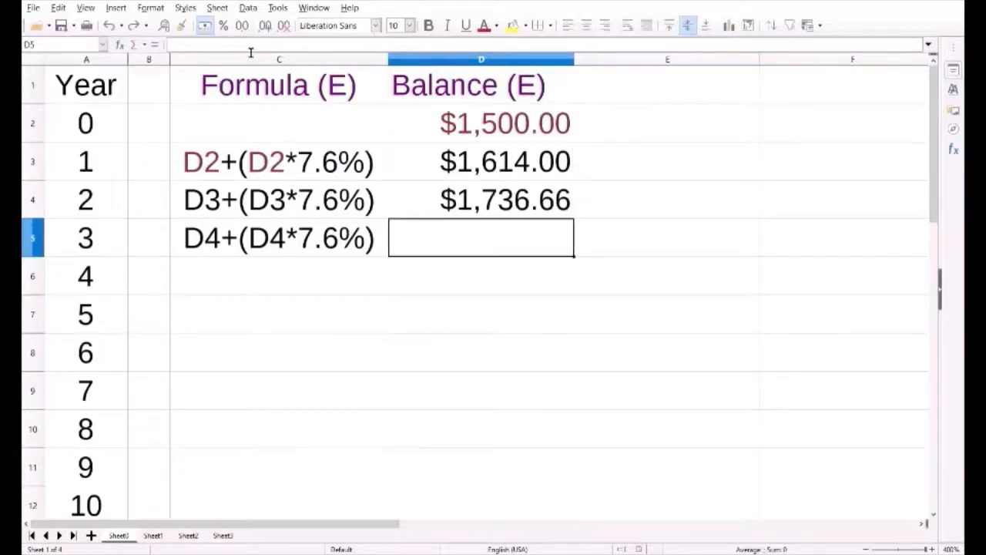
pyautogui.press('Up')
pyautogui.press('Down')
pyautogui.write('=')
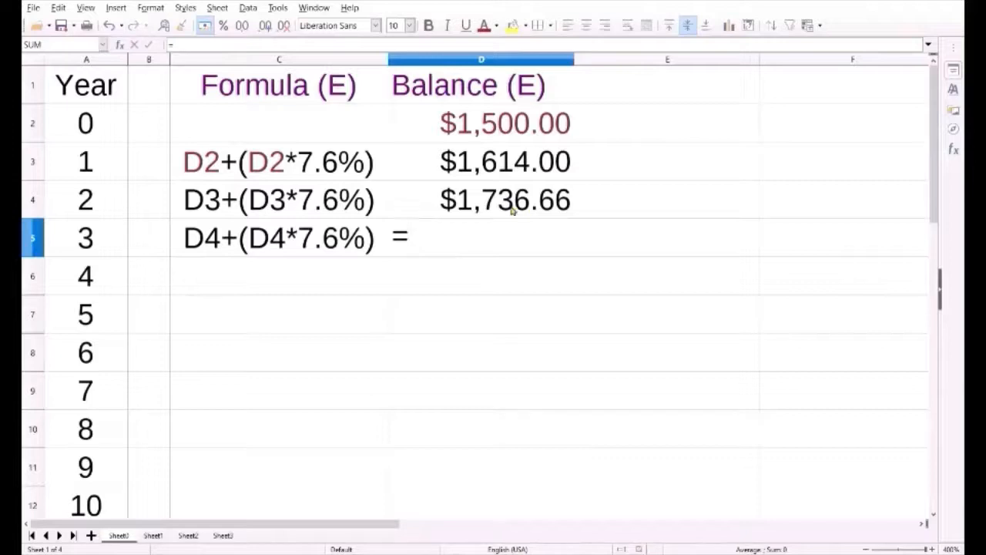
pyautogui.click(512, 209)
pyautogui.press('BackSpace')
pyautogui.press('BackSpace')
# Fill the Year 2 balance formula in D4 down through D10 for Year 8.
pyautogui.click(490, 205)
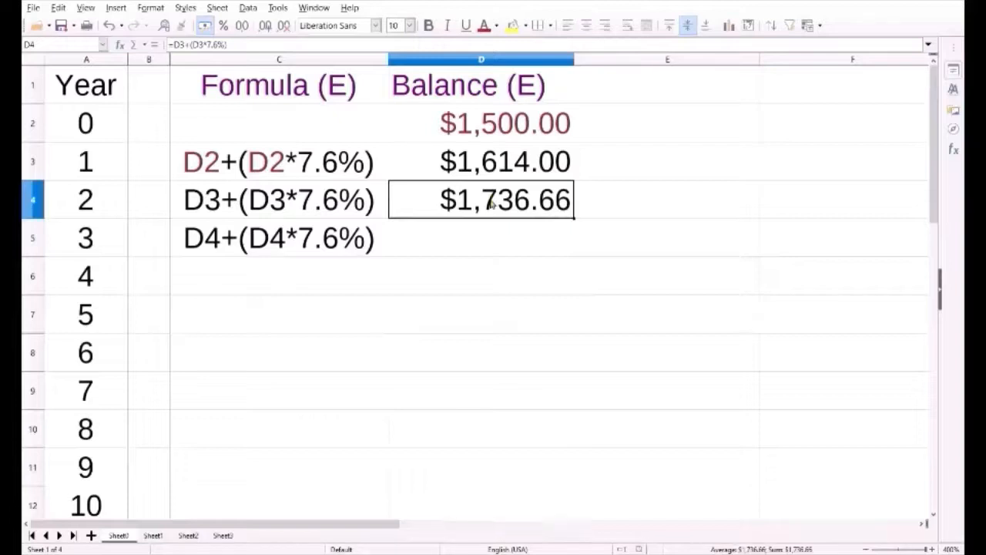
pyautogui.hotkey('shift', 'Down')
pyautogui.hotkey('shift', 'Down')
pyautogui.hotkey('shift', 'Down')
pyautogui.hotkey('shift', 'Down')
pyautogui.hotkey('shift', 'Down')
pyautogui.hotkey('shift', 'Down')
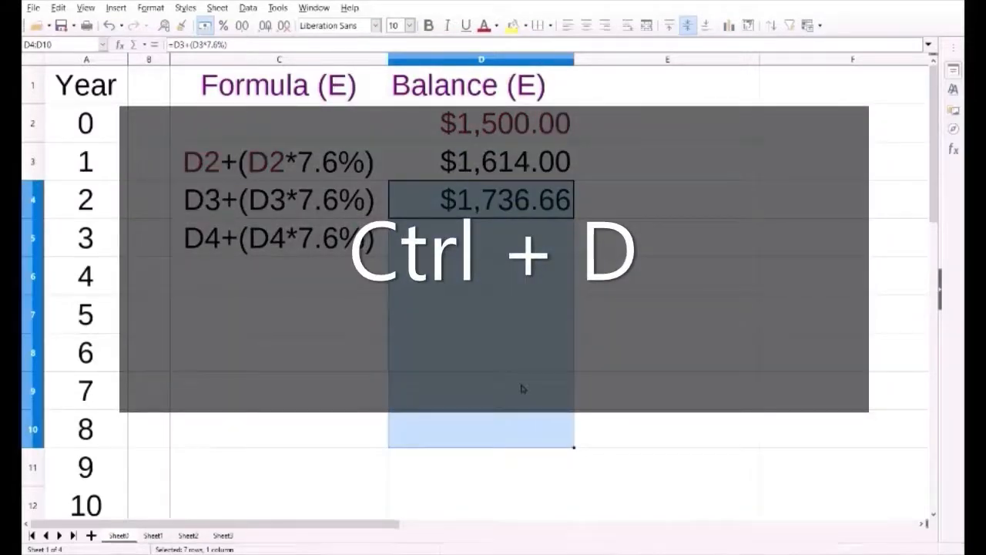
pyautogui.hotkey('ctrl', 'd')
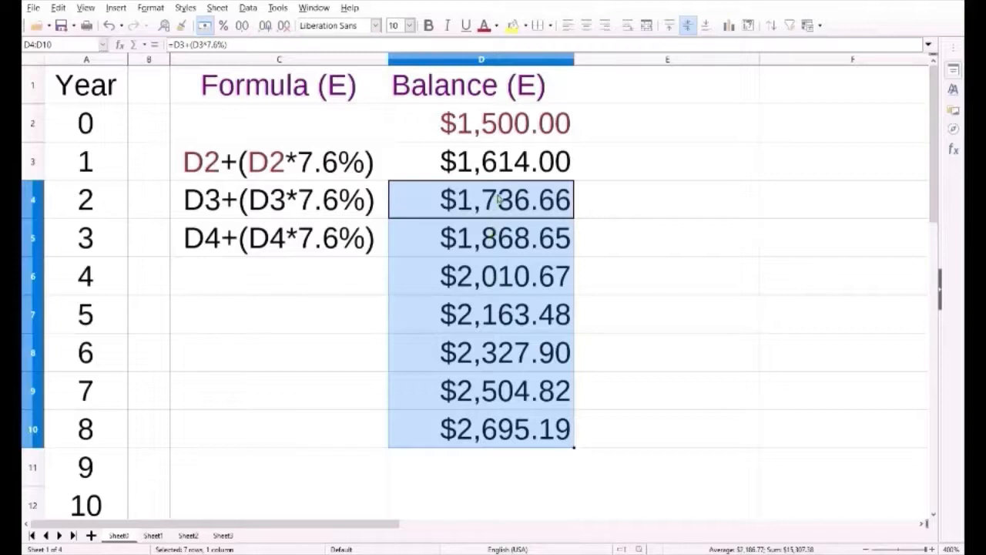
# Check which cell the Year 8 balance formula in D10 refers to.
pyautogui.click(441, 432)
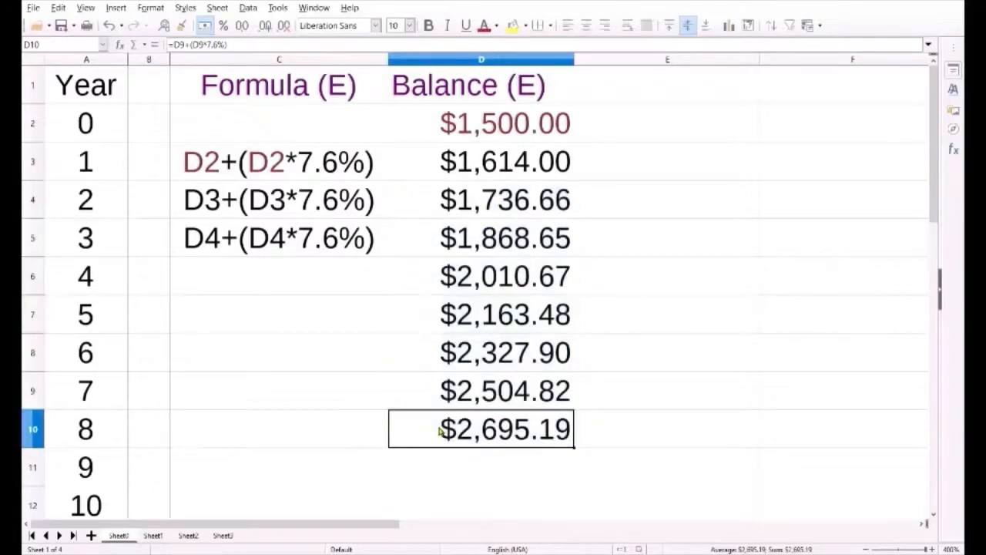
pyautogui.click(318, 54)
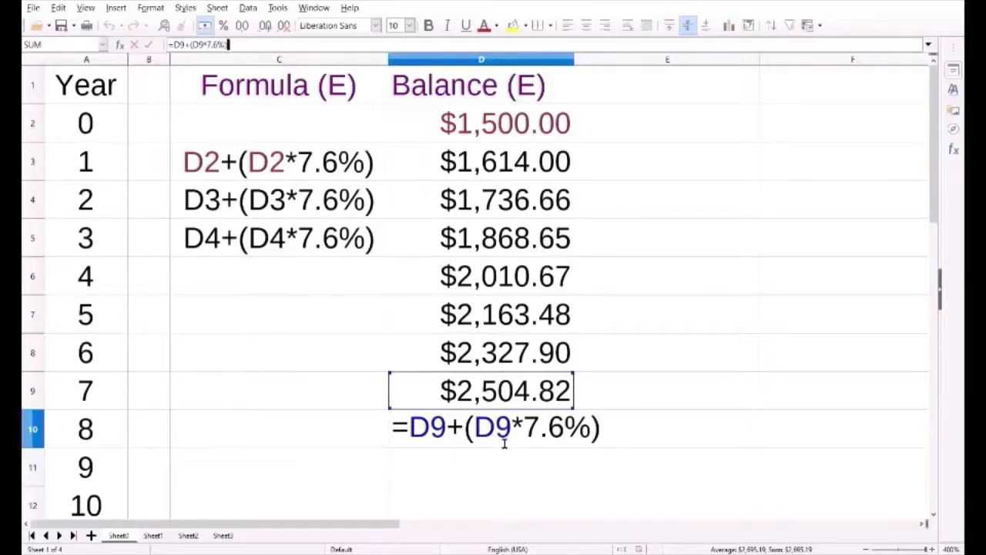
pyautogui.press('Return')
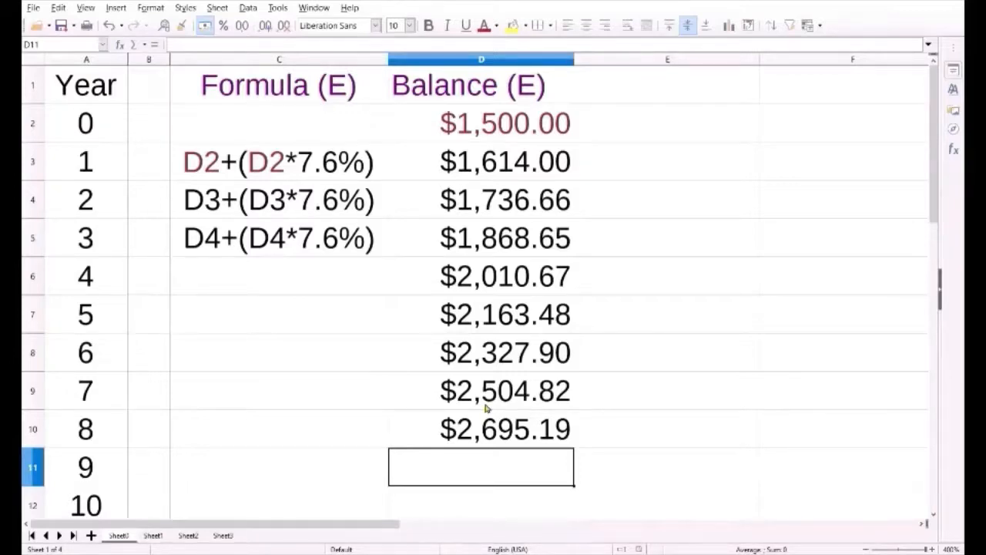
# Fill the Year 1 balance formula in D3 down through D20, and make the Year 18 balance bold.
pyautogui.scroll(-4, 486, 408)
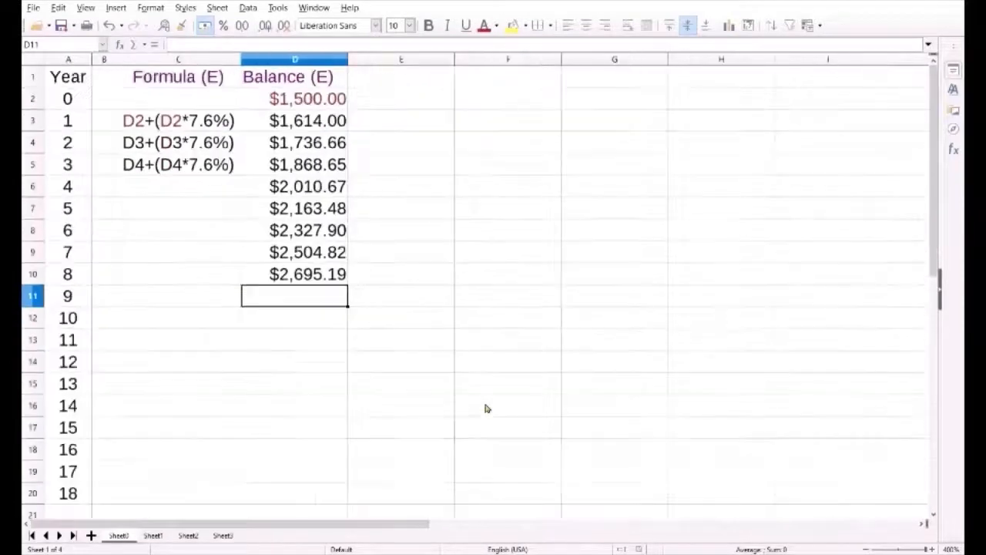
pyautogui.scroll(3, 486, 409)
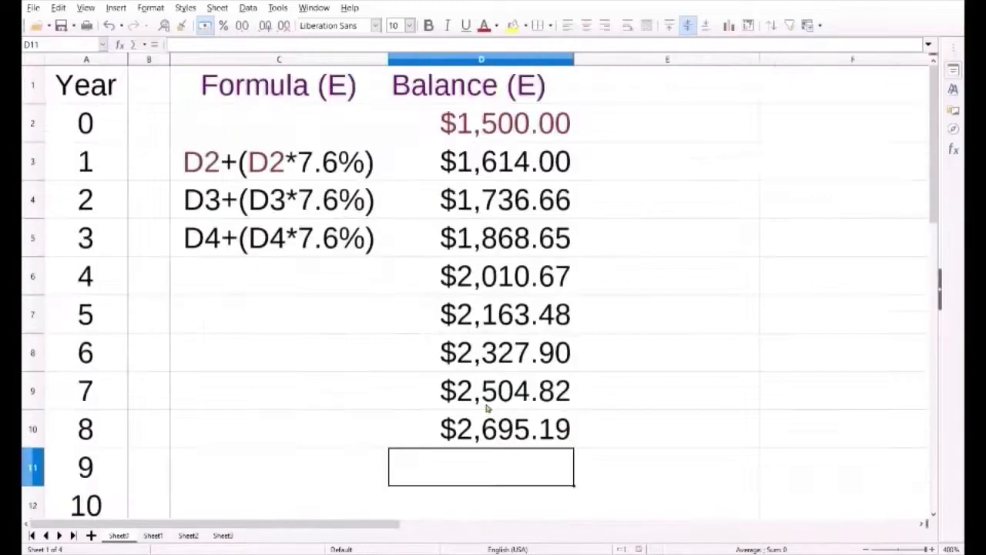
pyautogui.scroll(-1, 486, 409)
pyautogui.scroll(-2, 487, 408)
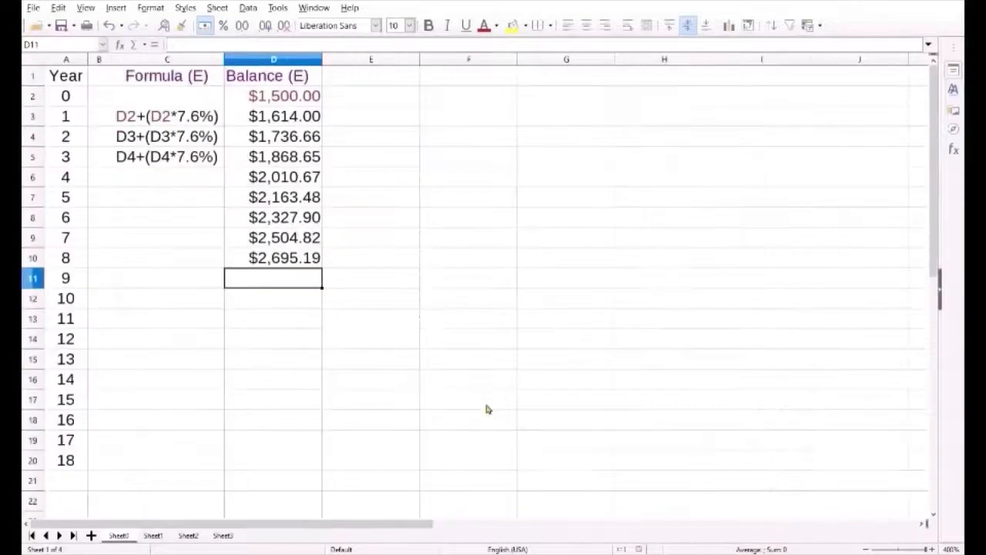
pyautogui.scroll(-2, 439, 408)
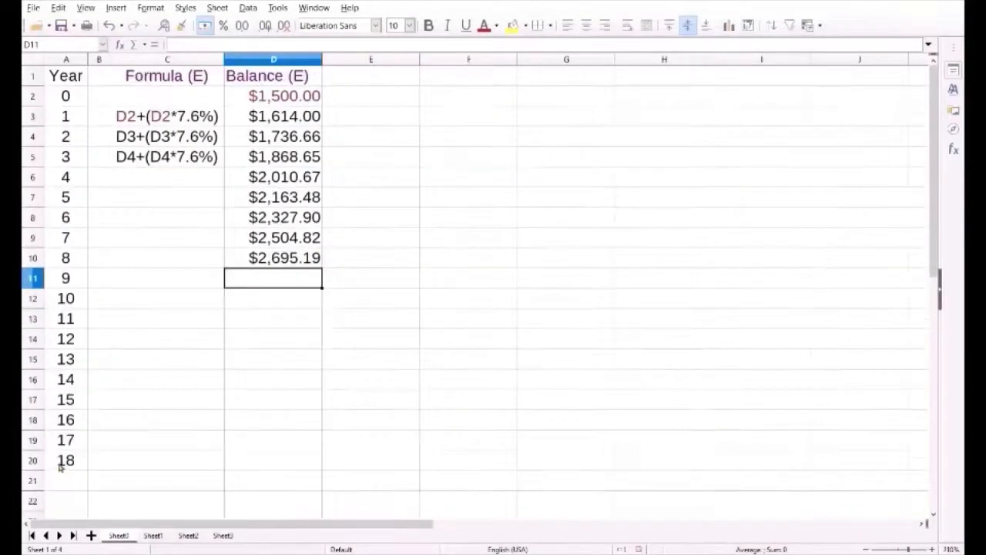
pyautogui.click(276, 121)
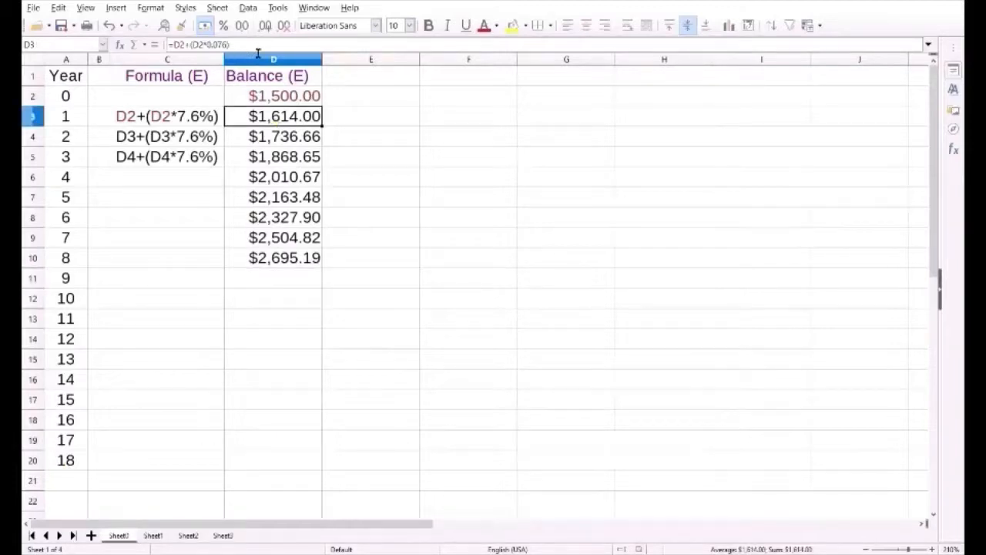
pyautogui.click(258, 48)
pyautogui.press('Return')
pyautogui.press('Up')
pyautogui.hotkey('shift', 'Down')
pyautogui.hotkey('shift', 'Down')
pyautogui.hotkey('shift', 'Down')
pyautogui.hotkey('shift', 'Down')
pyautogui.hotkey('shift', 'Down')
pyautogui.hotkey('shift', 'Down')
pyautogui.hotkey('shift', 'Down')
pyautogui.hotkey('shift', 'Down')
pyautogui.hotkey('shift', 'Down')
pyautogui.hotkey('shift', 'Down')
pyautogui.hotkey('shift', 'Down')
pyautogui.hotkey('shift', 'Down')
pyautogui.hotkey('shift', 'Down')
pyautogui.hotkey('shift', 'Down')
pyautogui.hotkey('shift', 'Down')
pyautogui.hotkey('shift', 'Down')
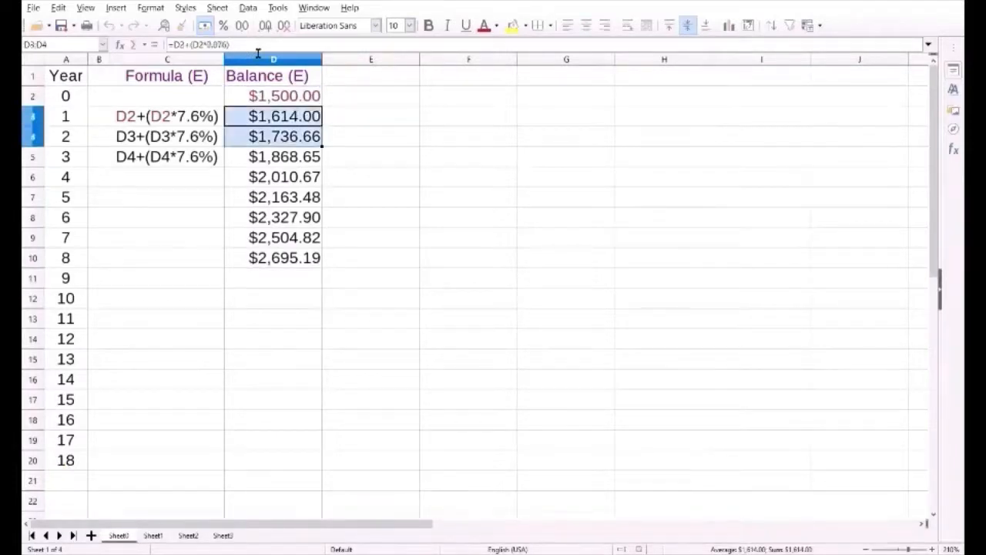
pyautogui.hotkey('shift', 'Down')
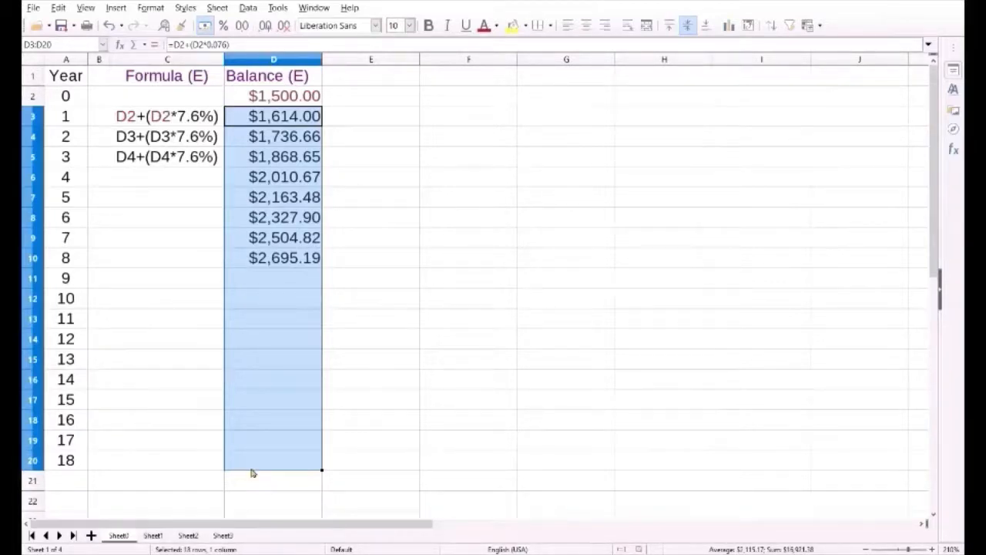
pyautogui.hotkey('ctrl', 'd')
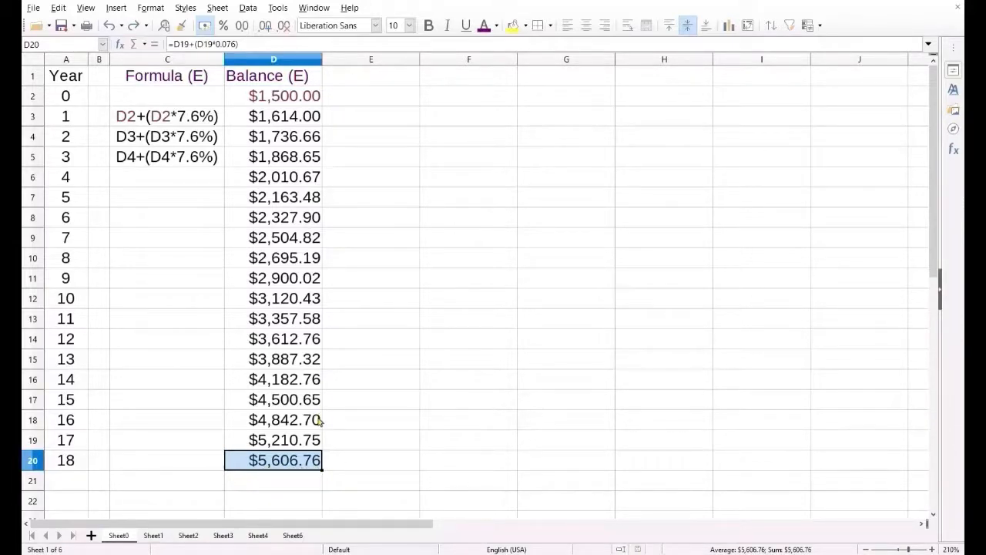
pyautogui.hotkey('ctrl', 'b')
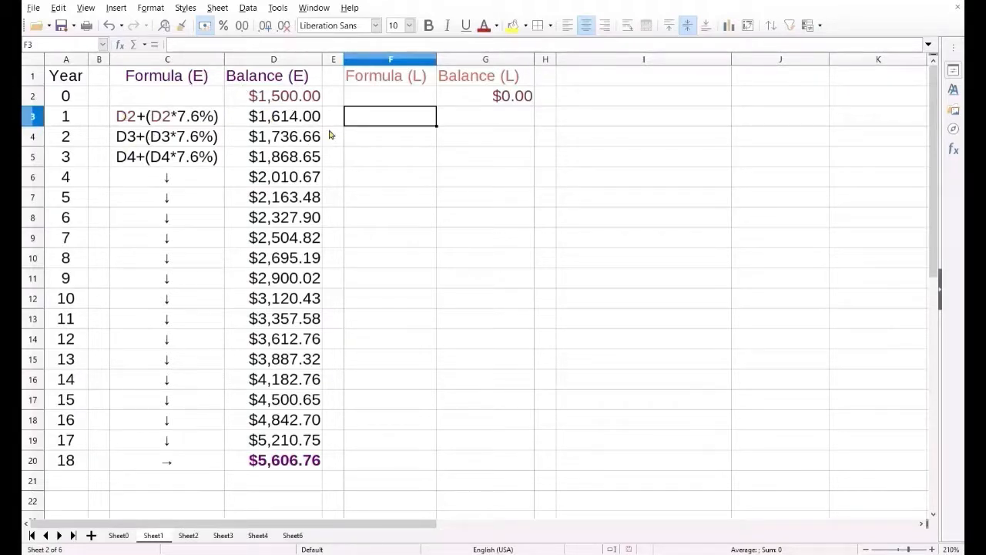
# Enter the text G2+(50*12) in F3 as the Year 1 entry of the Formula (L) column.
pyautogui.write('G2')
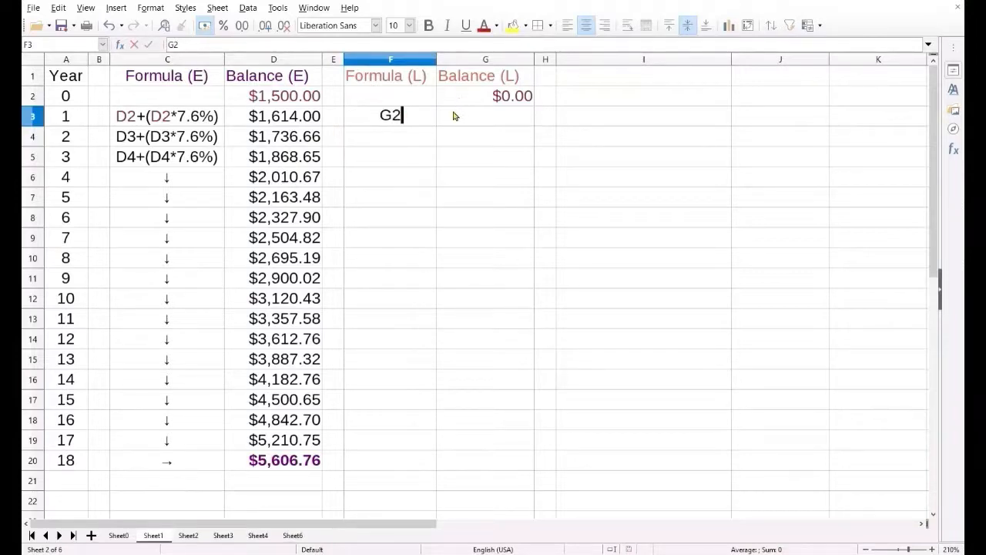
pyautogui.write('+')
pyautogui.write('(50*12)')
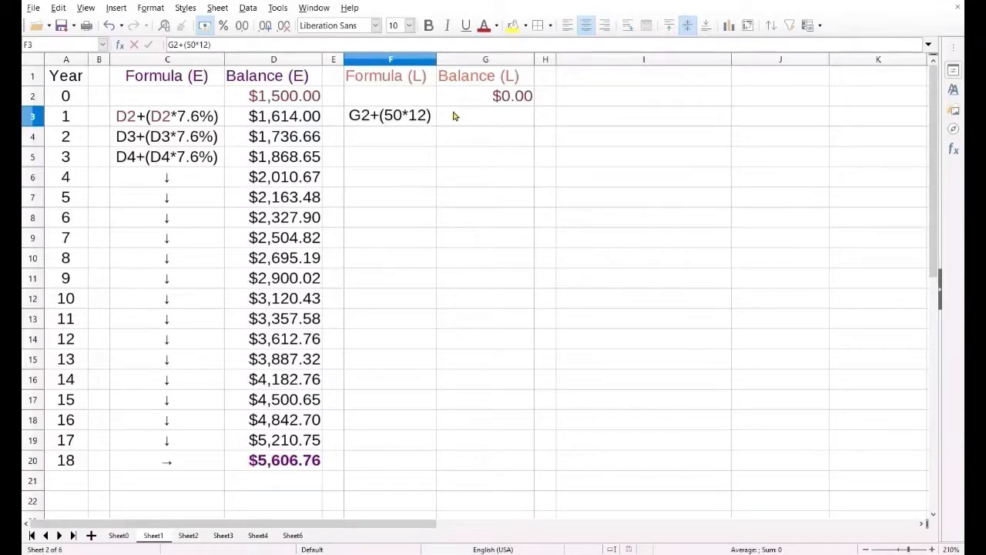
pyautogui.press('Return')
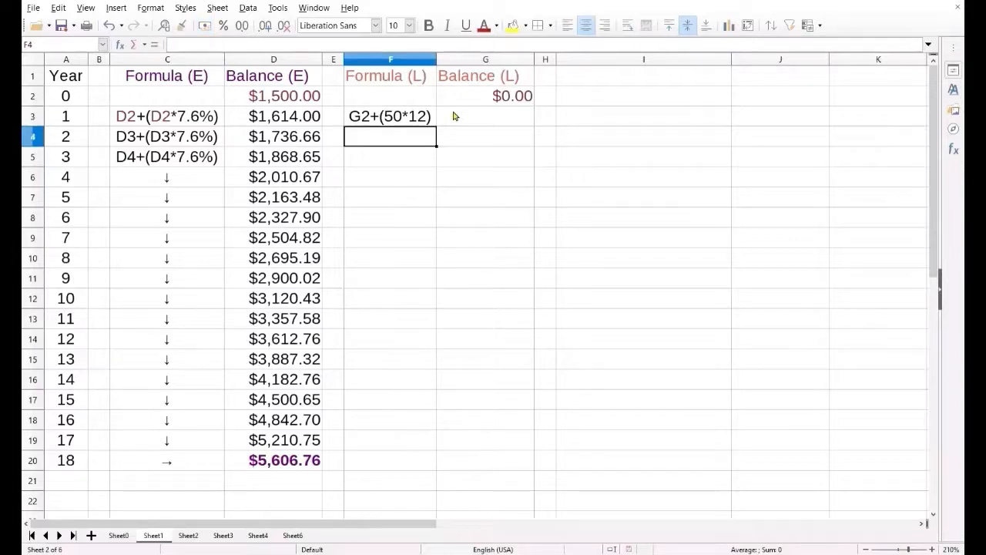
# Enter the text G3+(50*12) in F4 as the Year 2 entry of the Formula (L) column.
pyautogui.write('G3+')
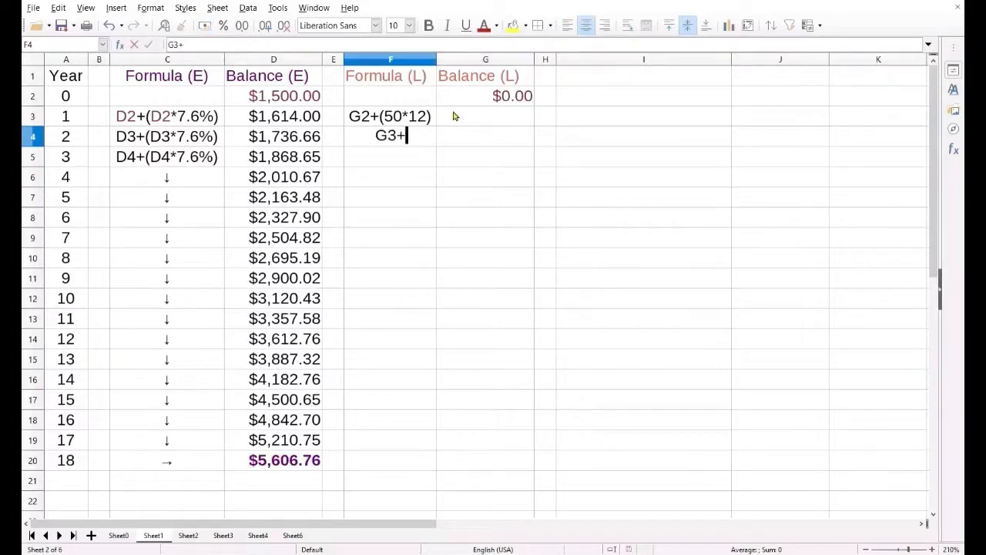
pyautogui.write('(')
pyautogui.write('50*12)')
pyautogui.press('Return')
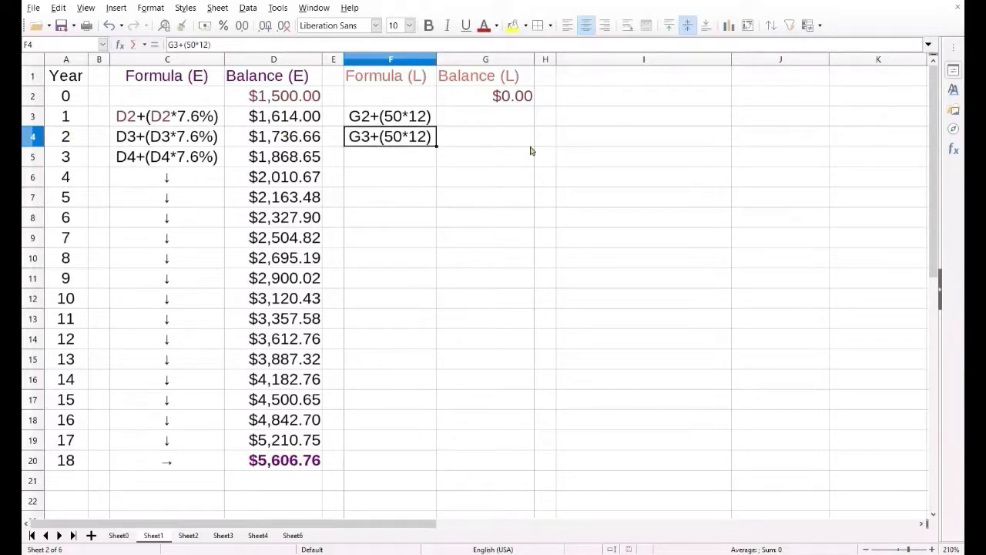
pyautogui.press('Return')
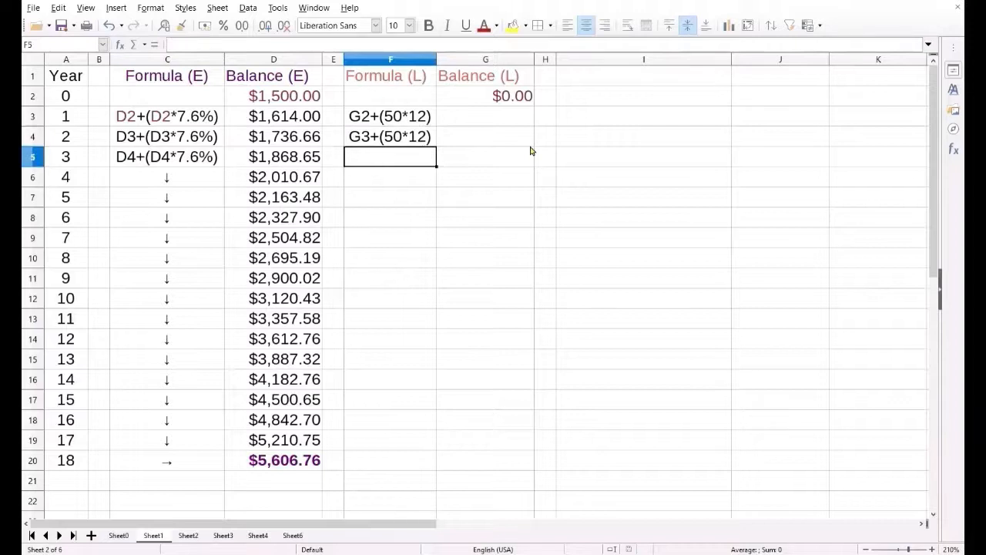
# Enter the formula =G2+(50*12) in G3 for the Year 1 Balance (L).
pyautogui.click(470, 117)
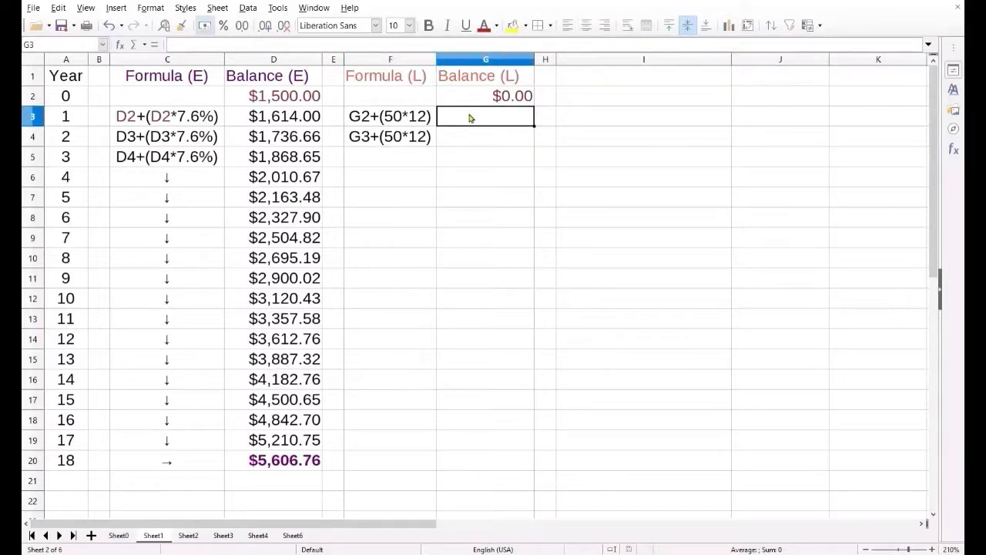
pyautogui.write('=')
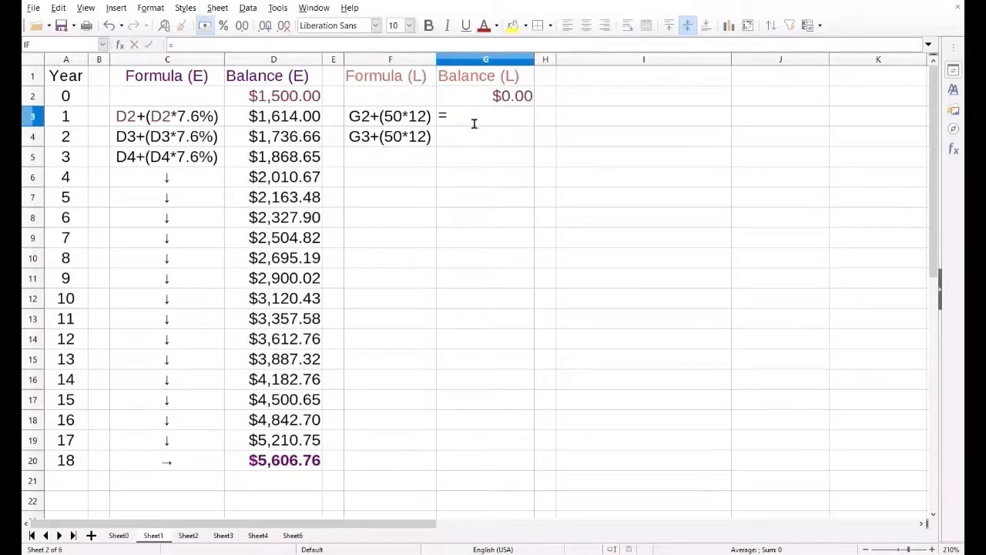
pyautogui.click(467, 98)
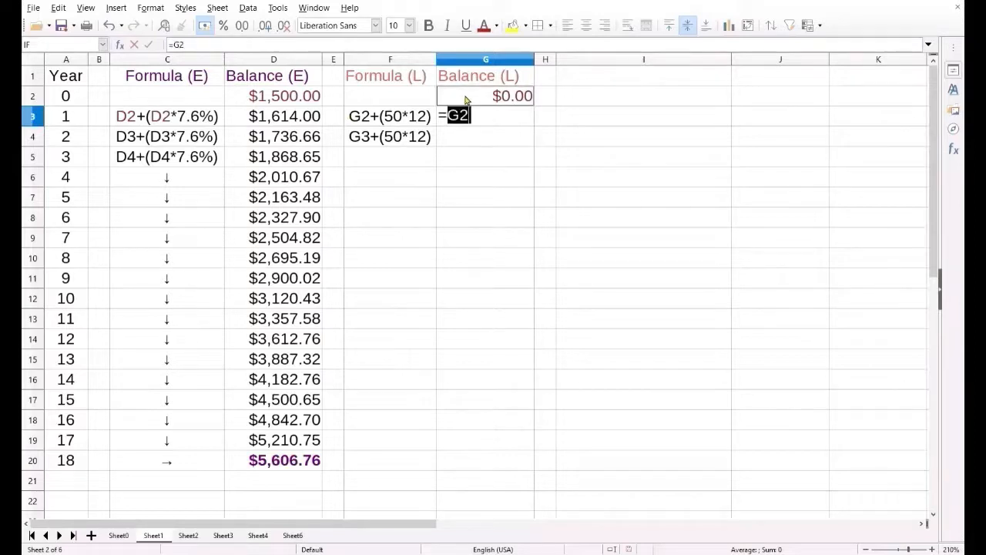
pyautogui.write('+')
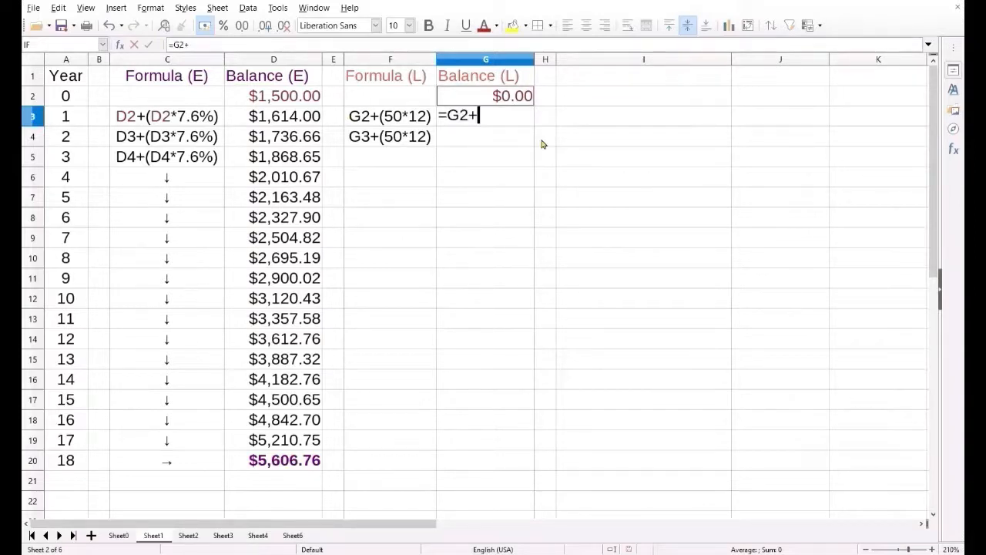
pyautogui.write('(50*12)')
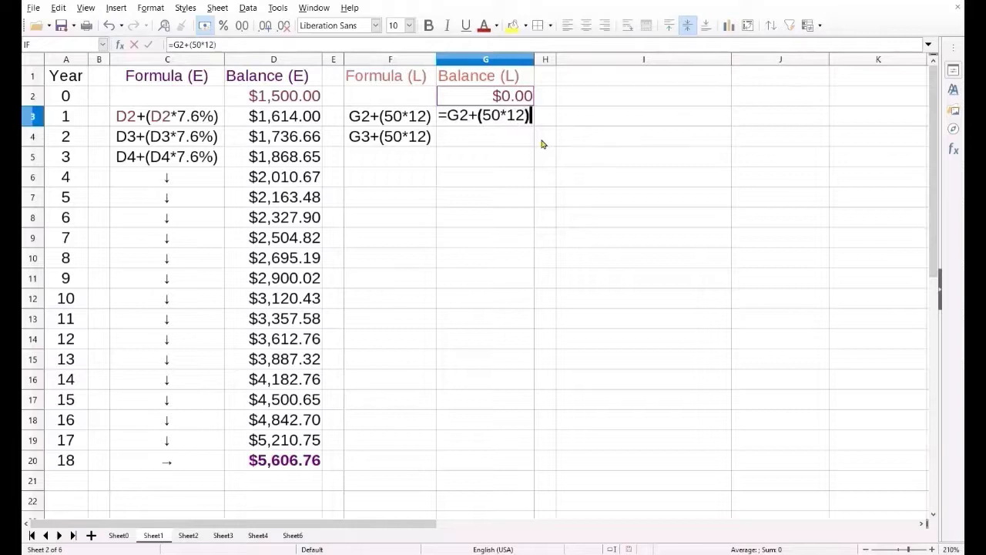
pyautogui.press('Return')
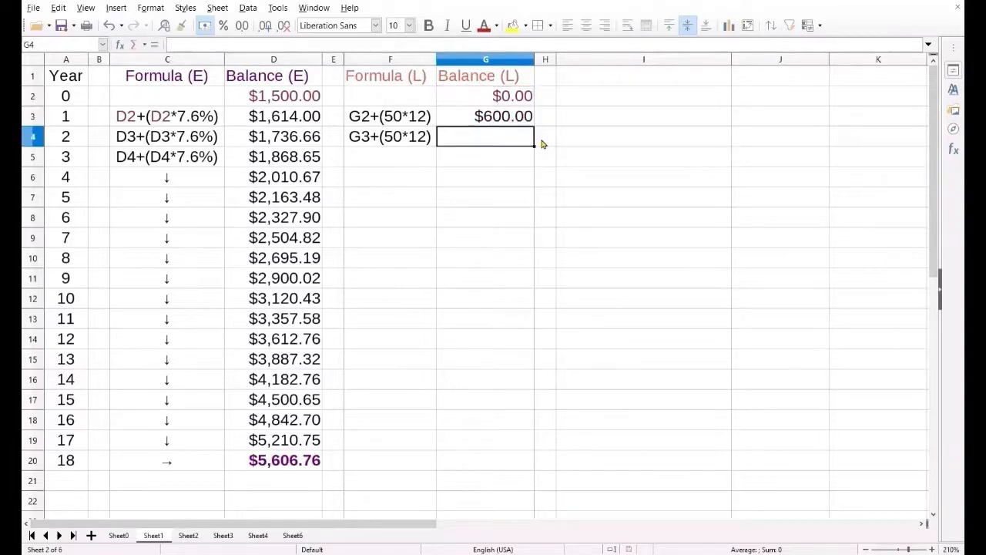
# Enter the formula =G3+(50*12) in G4 for the Year 2 Balance (L).
pyautogui.write('=')
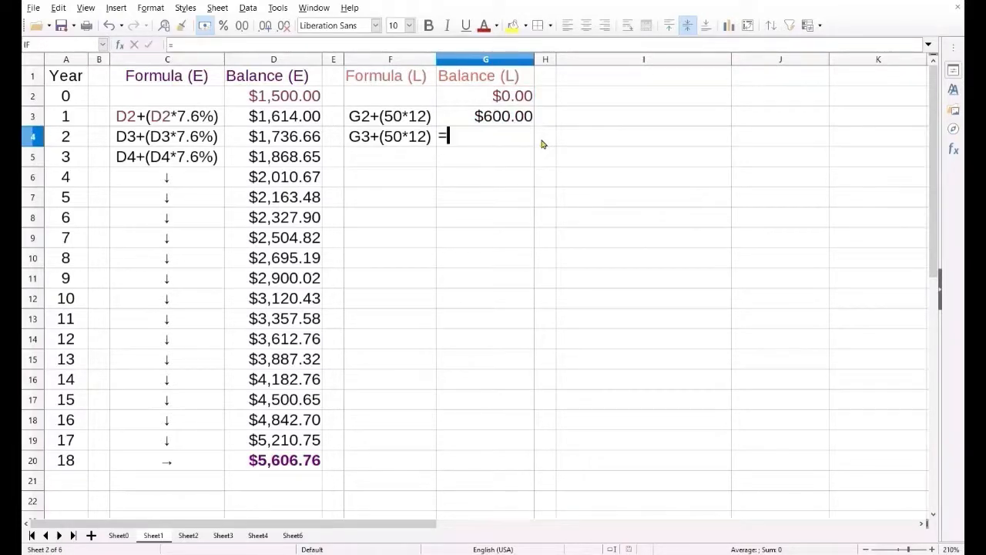
pyautogui.click(499, 115)
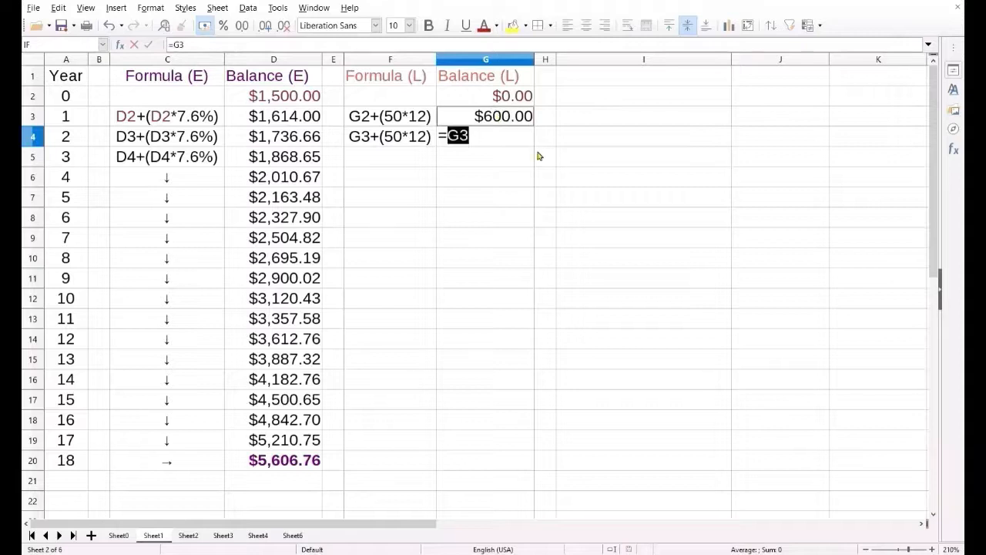
pyautogui.write('+(50*12)')
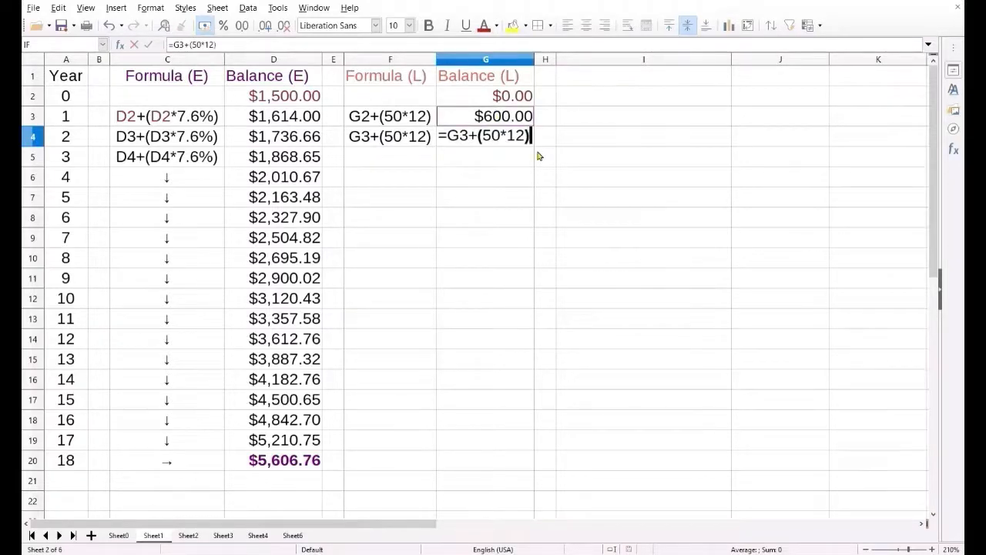
pyautogui.press('Return')
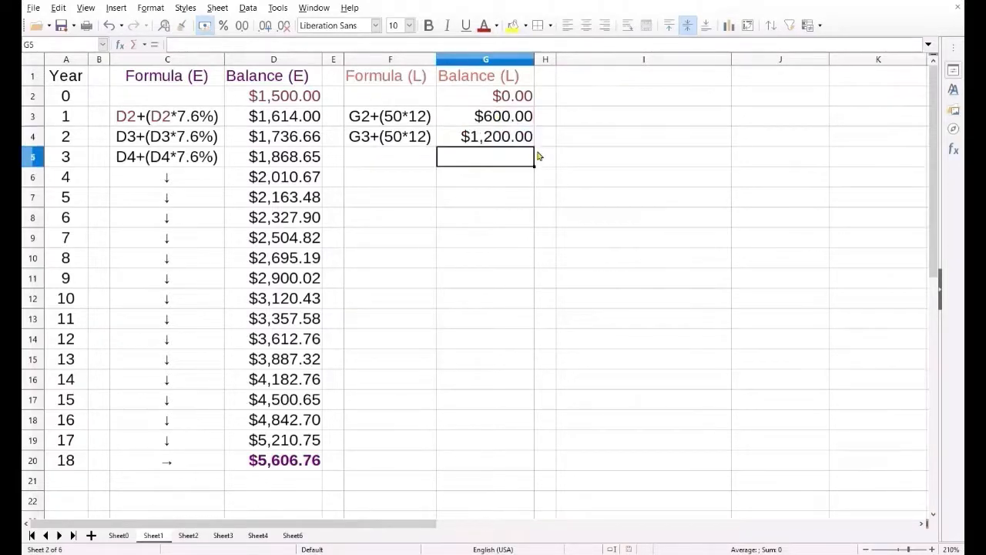
# Fill the Year 2 Balance (L) formula in G4 down through G20 for Year 18.
pyautogui.press('Up')
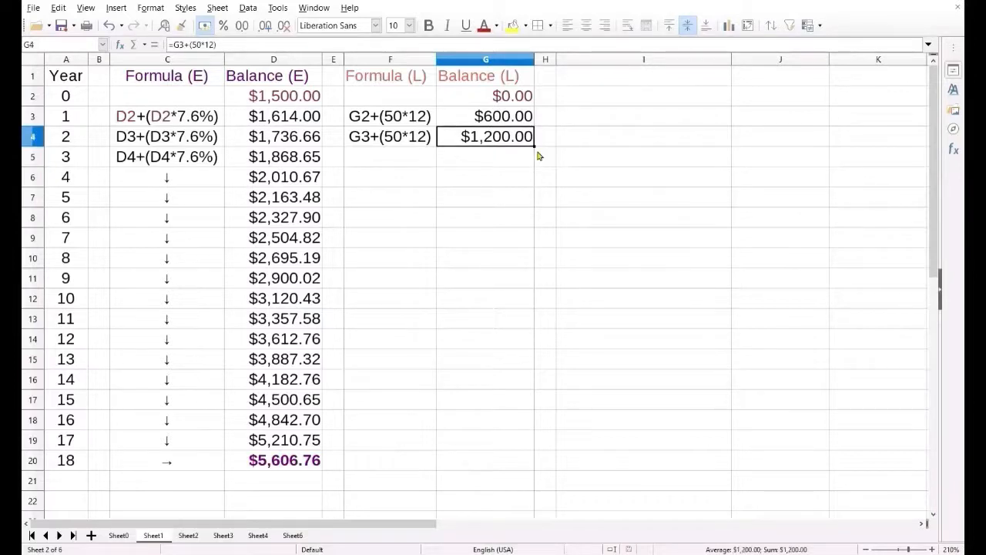
pyautogui.hotkey('shift', 'Down')
pyautogui.hotkey('shift', 'Down')
pyautogui.hotkey('shift', 'Down')
pyautogui.hotkey('shift', 'Down')
pyautogui.hotkey('shift', 'Down')
pyautogui.hotkey('shift', 'Down')
pyautogui.hotkey('shift', 'Down')
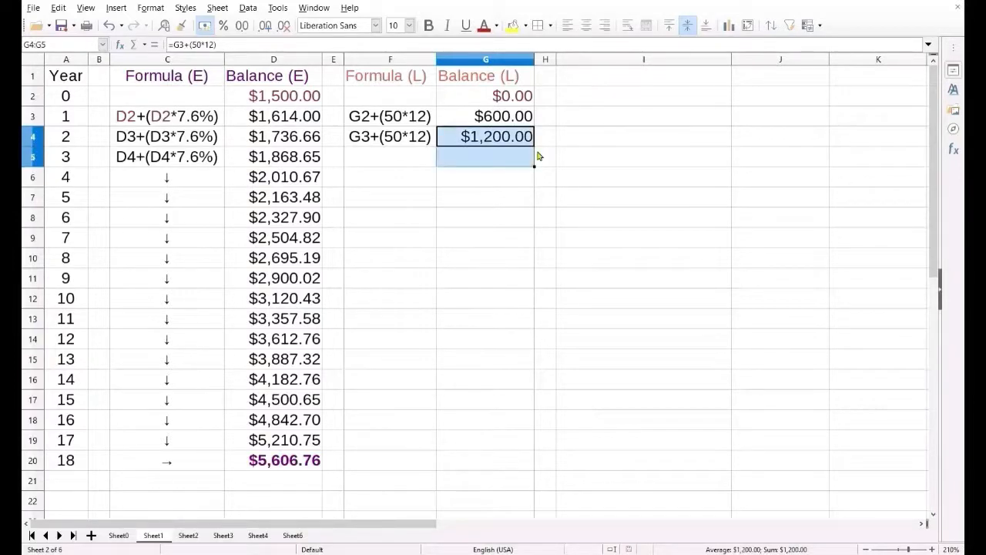
pyautogui.hotkey('shift', 'Down')
pyautogui.hotkey('shift', 'Down')
pyautogui.hotkey('shift', 'Down')
pyautogui.hotkey('shift', 'Down')
pyautogui.hotkey('shift', 'Down')
pyautogui.hotkey('shift', 'Down')
pyautogui.hotkey('shift', 'Down')
pyautogui.hotkey('shift', 'Down')
pyautogui.hotkey('shift', 'Down')
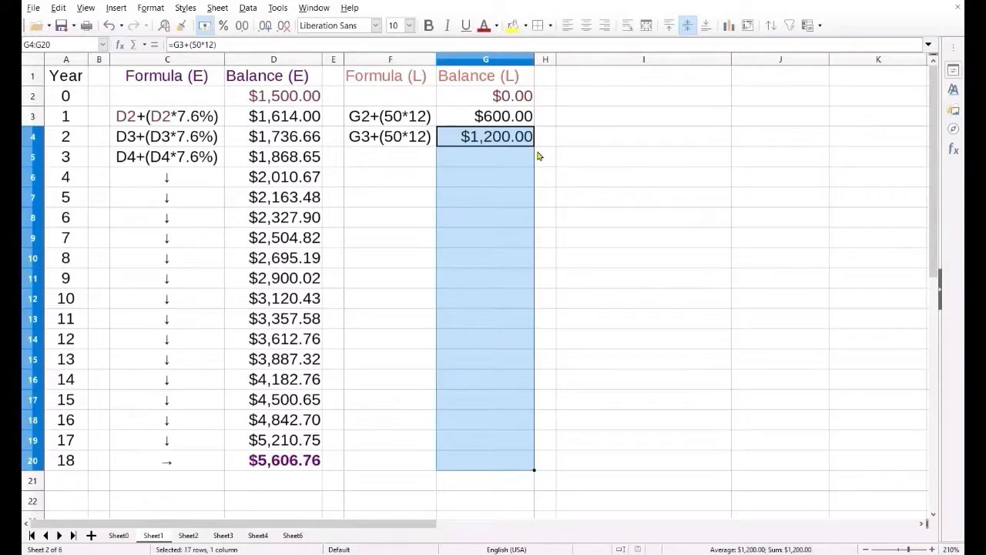
pyautogui.hotkey('ctrl', 'd')
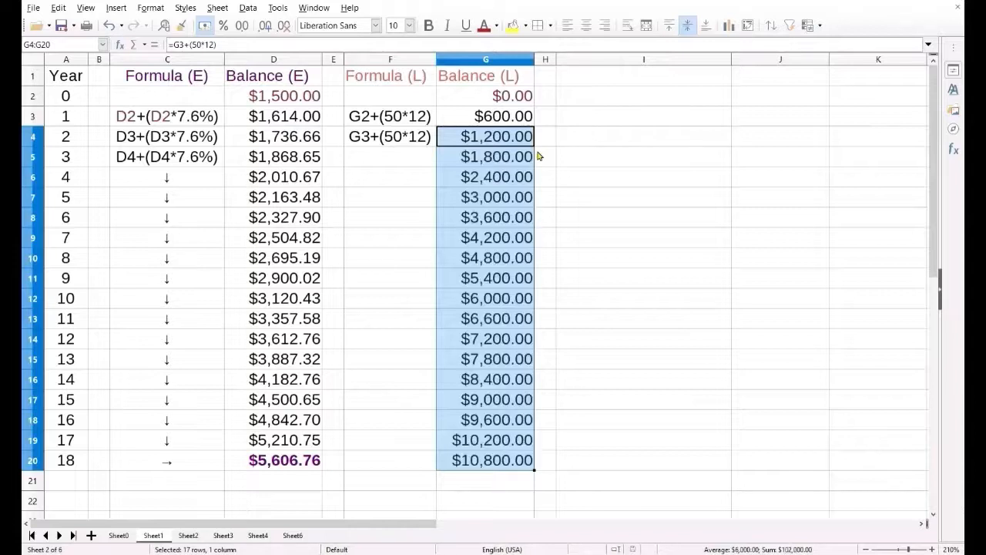
# Format the Year 18 Balance (L) amount in G20 as bold orange text.
pyautogui.hotkey('shift', 'Up')
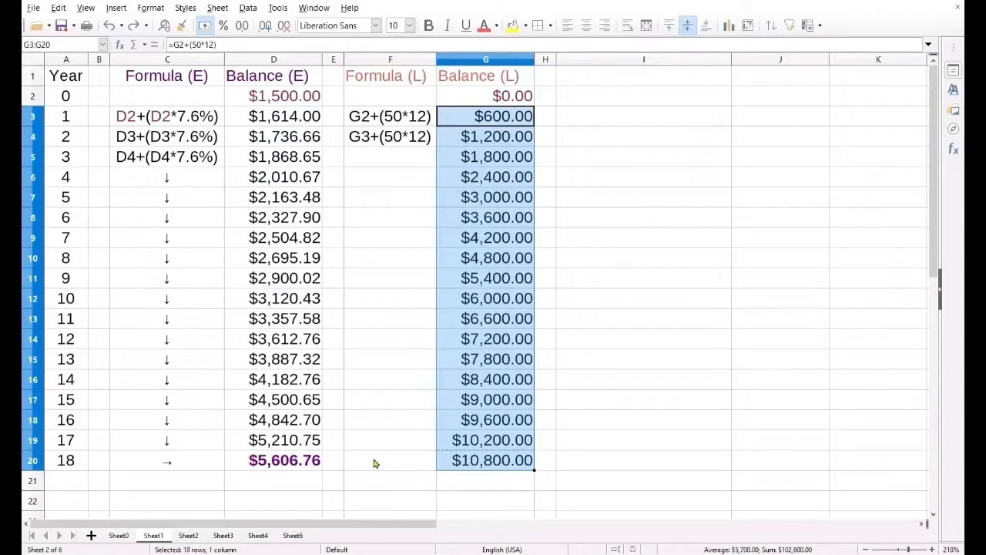
pyautogui.click(545, 468)
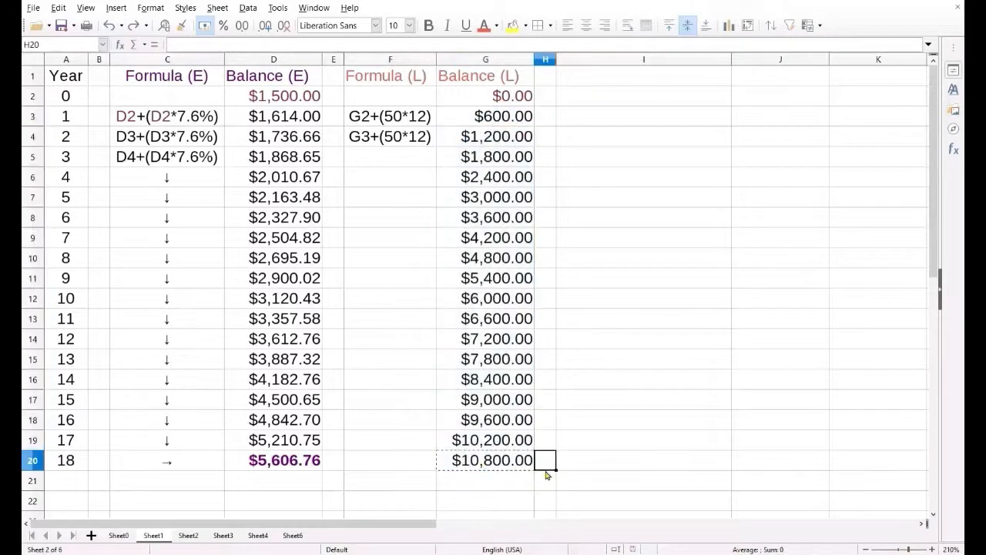
pyautogui.hotkey('ctrl', 'y')
pyautogui.click(499, 464)
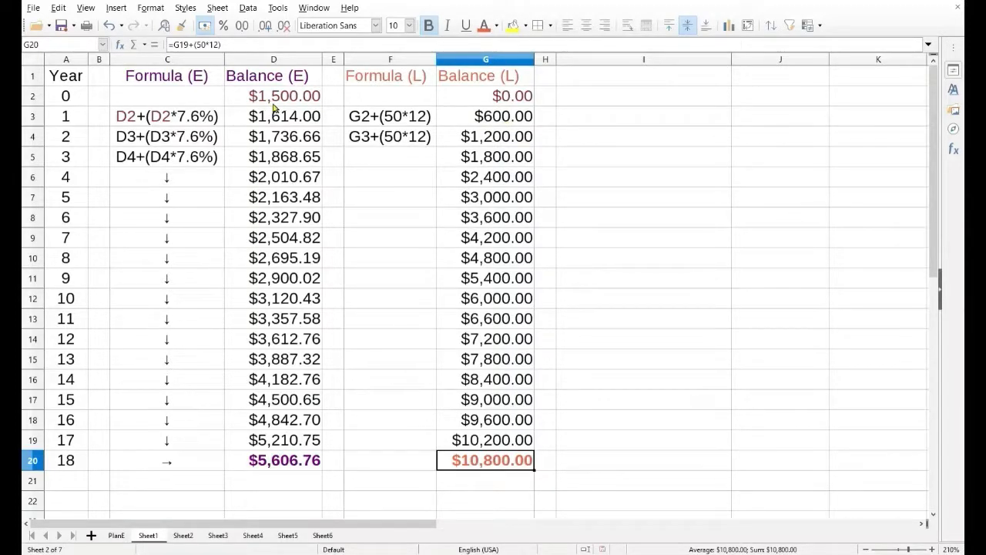
# Examine the Δ (E) column formulas on the sheet with yearly changes, along with the starting balance and the Balance (L) column.
pyautogui.click(183, 535)
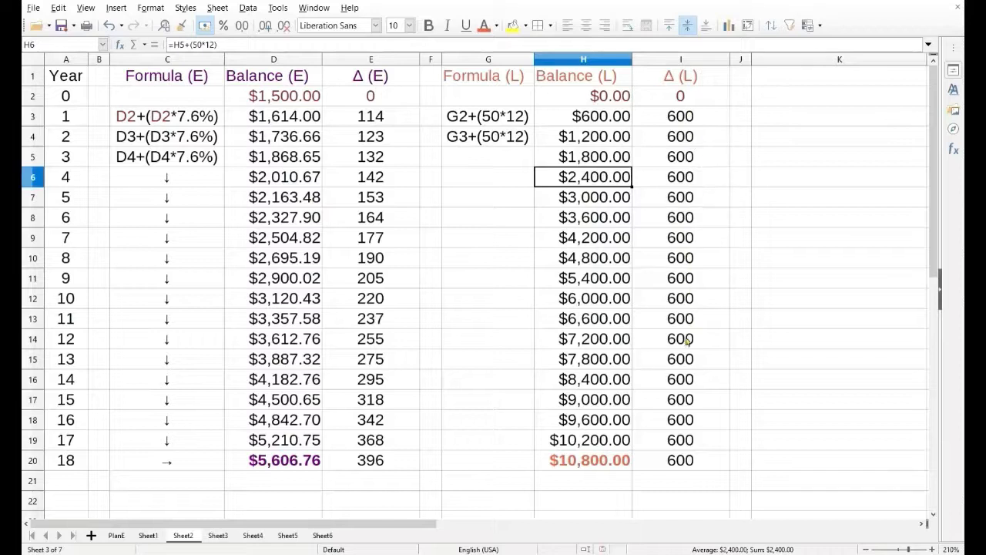
pyautogui.click(391, 120)
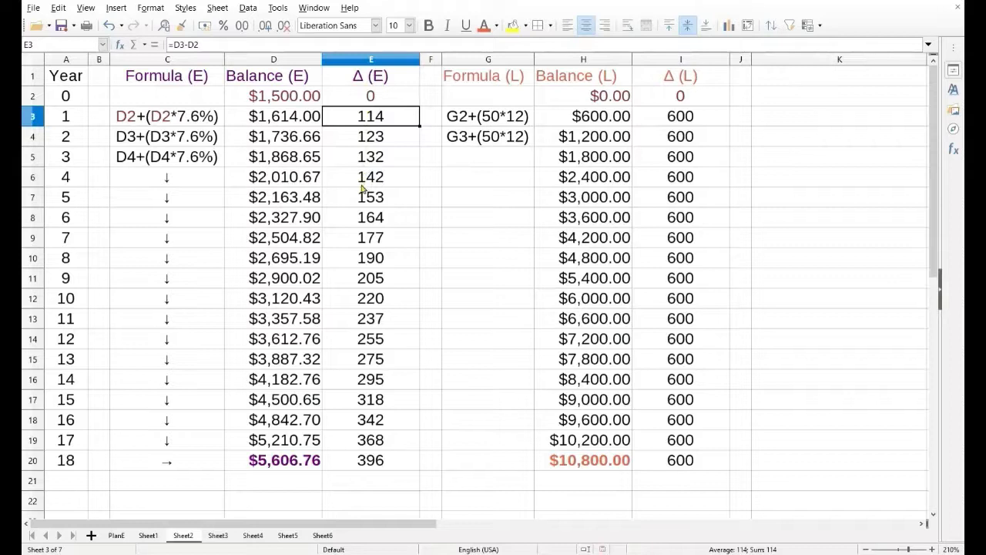
pyautogui.click(242, 53)
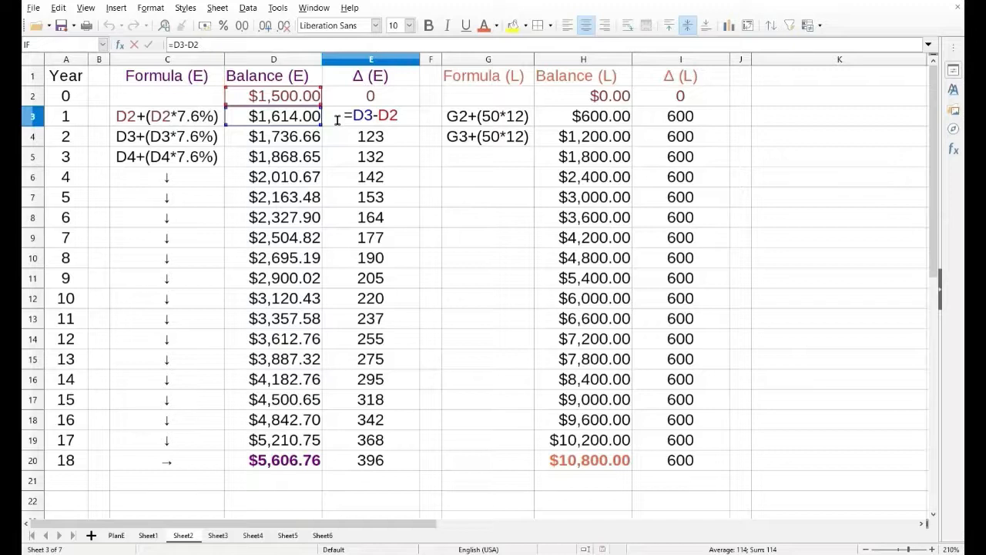
pyautogui.press('Return')
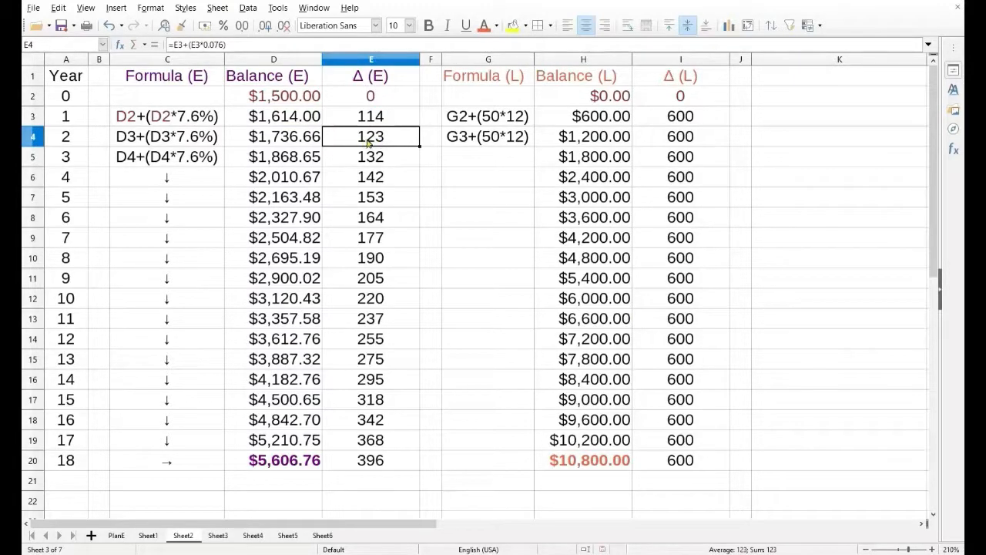
pyautogui.click(393, 161)
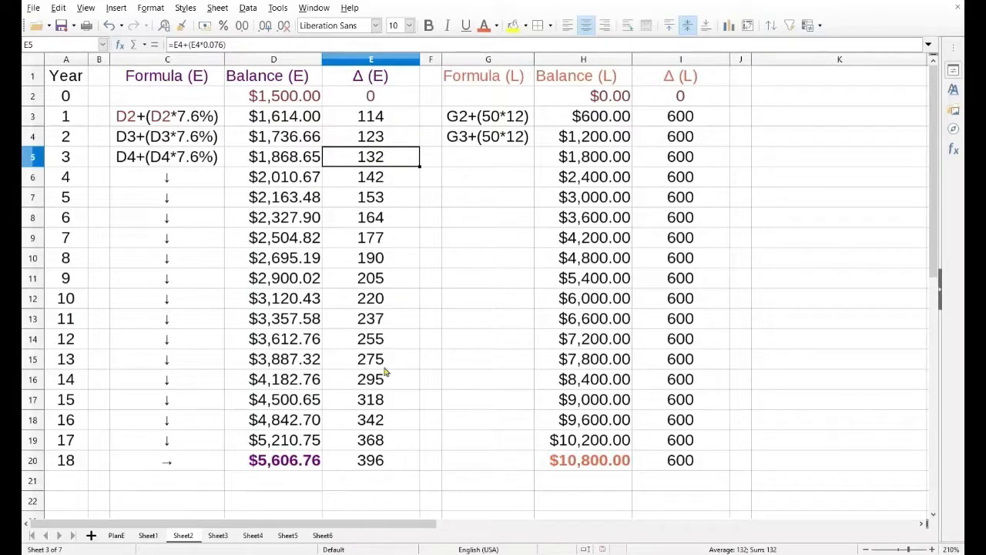
pyautogui.click(377, 464)
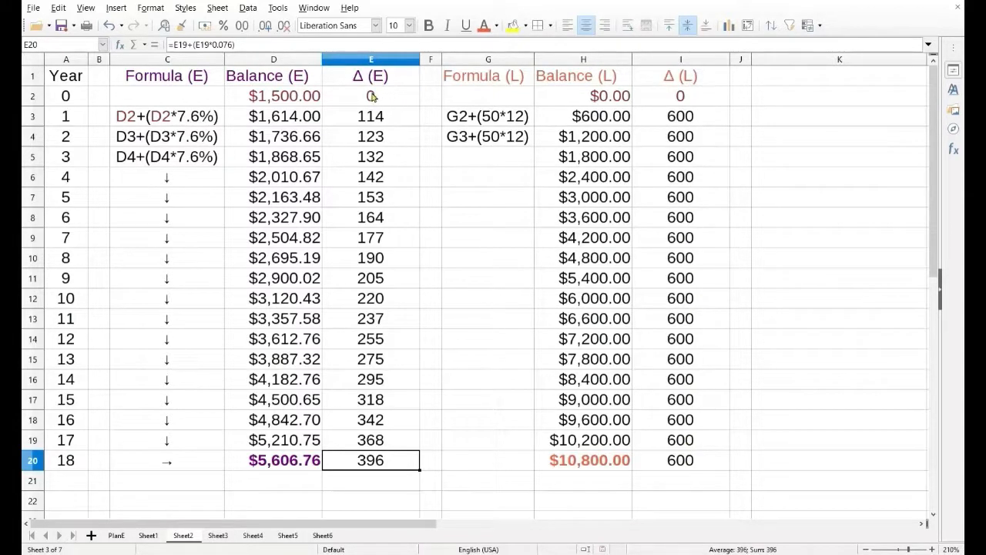
pyautogui.click(289, 104)
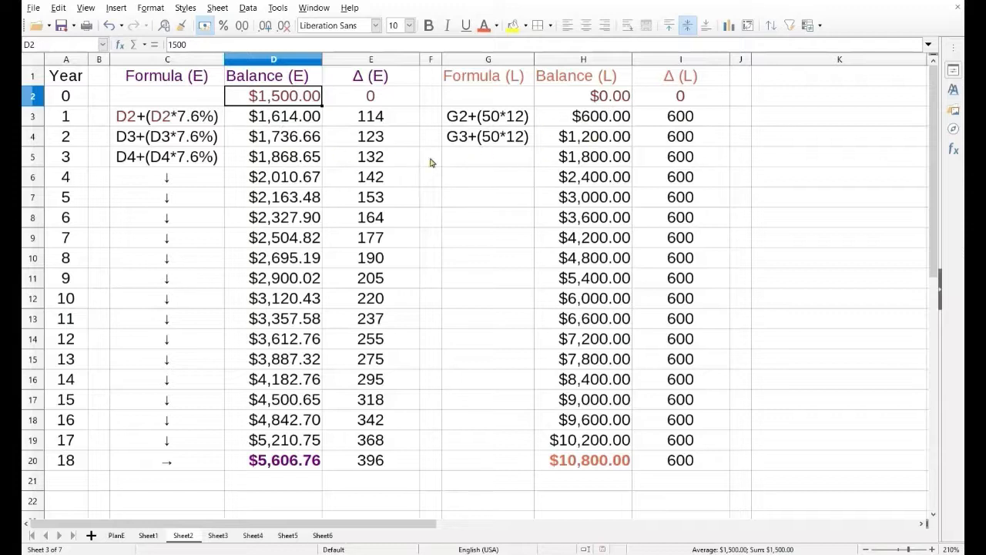
pyautogui.click(595, 179)
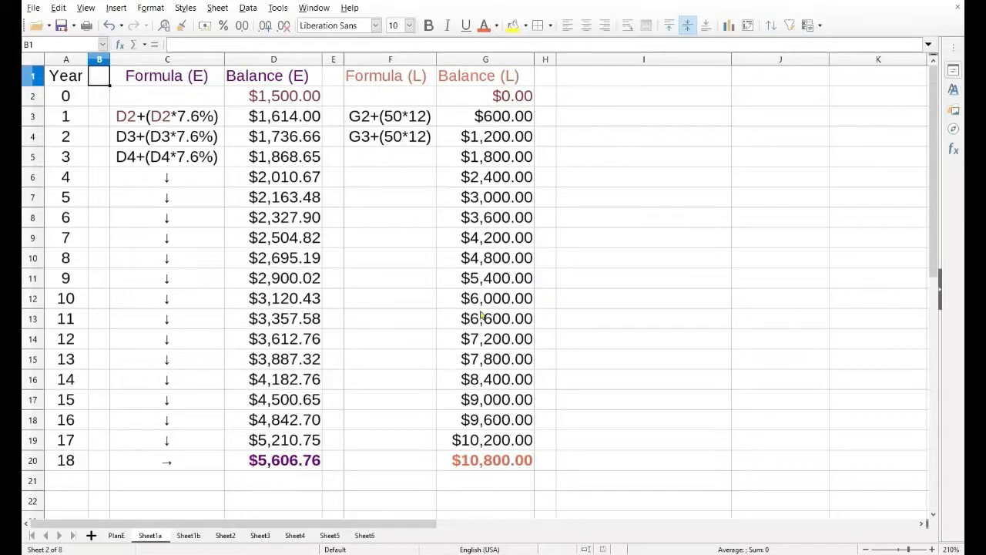
# Open Sheet2 with the Formula (B) and Balance (B) columns.
pyautogui.click(226, 534)
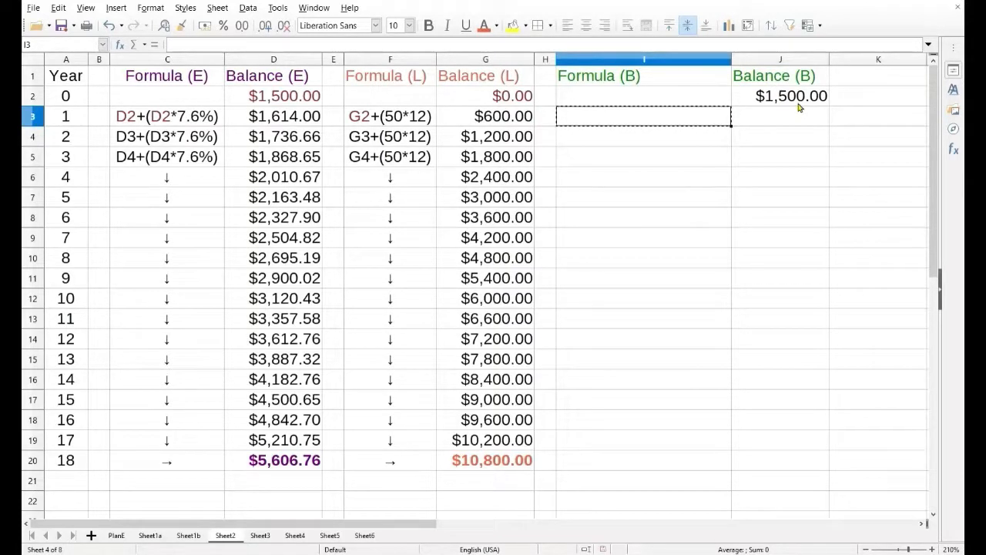
pyautogui.click(778, 121)
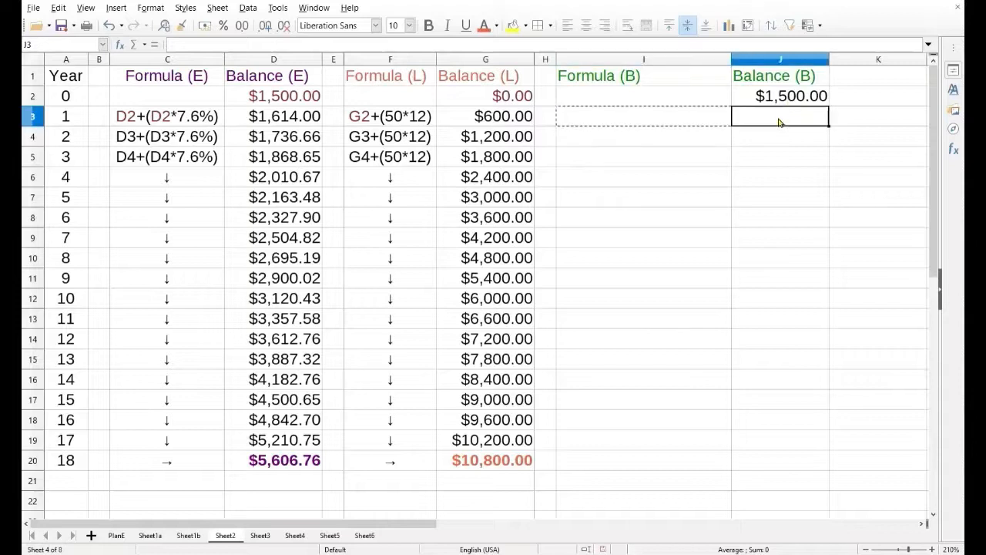
pyautogui.write('=J2')
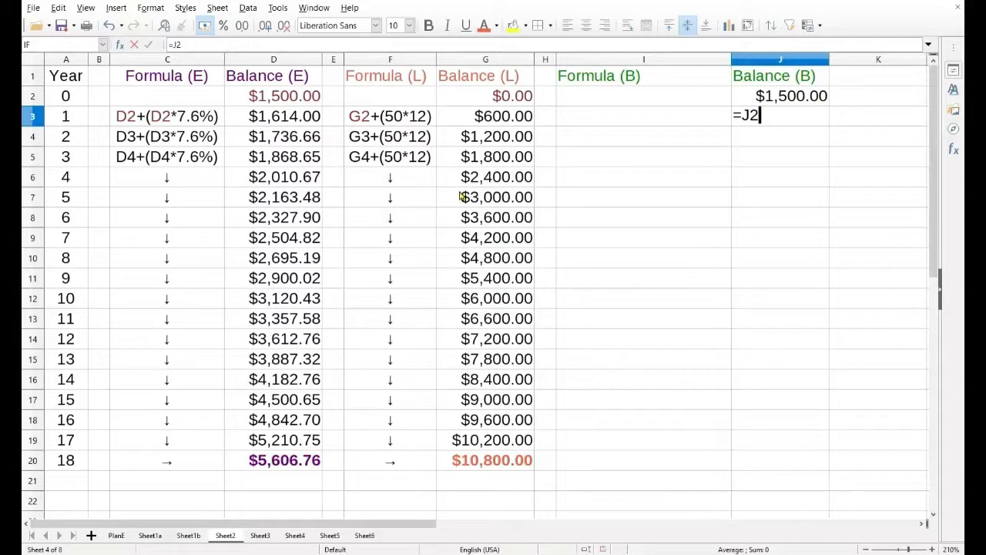
pyautogui.press('BackSpace')
pyautogui.press('BackSpace')
pyautogui.press('BackSpace')
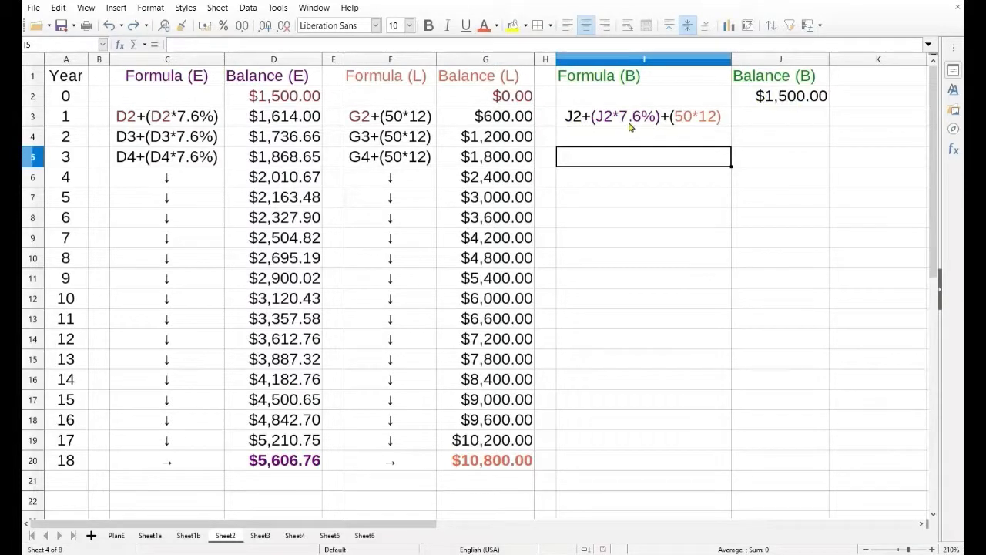
# Enter the formula =J2+(J2*7.6%)+(50*12) in J3 for the Year 1 Balance (B).
pyautogui.click(779, 122)
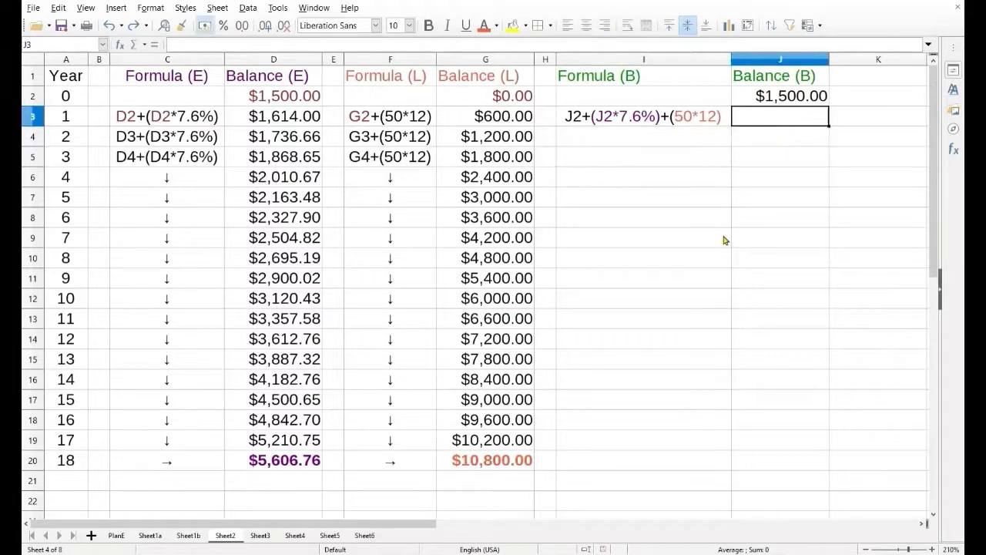
pyautogui.write('=')
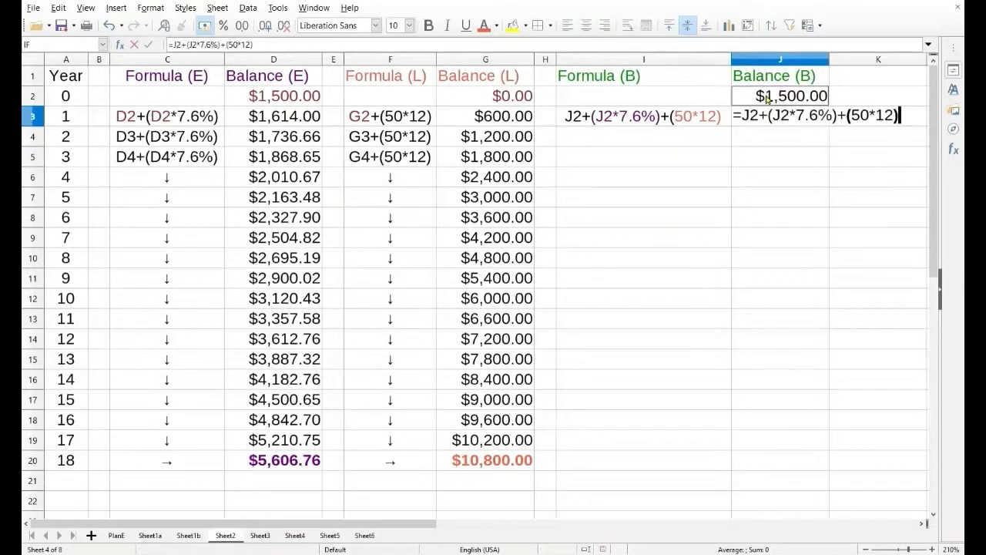
pyautogui.press('Return')
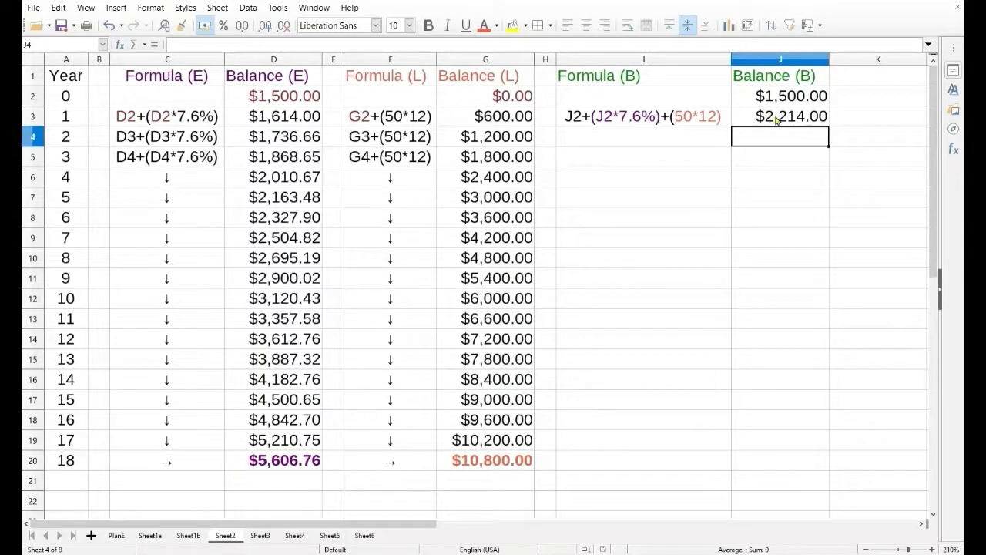
# Fill the Year 1 Balance (B) formula in J3 down through J20 for Year 18.
pyautogui.moveTo(777, 119); pyautogui.dragTo(765, 457)
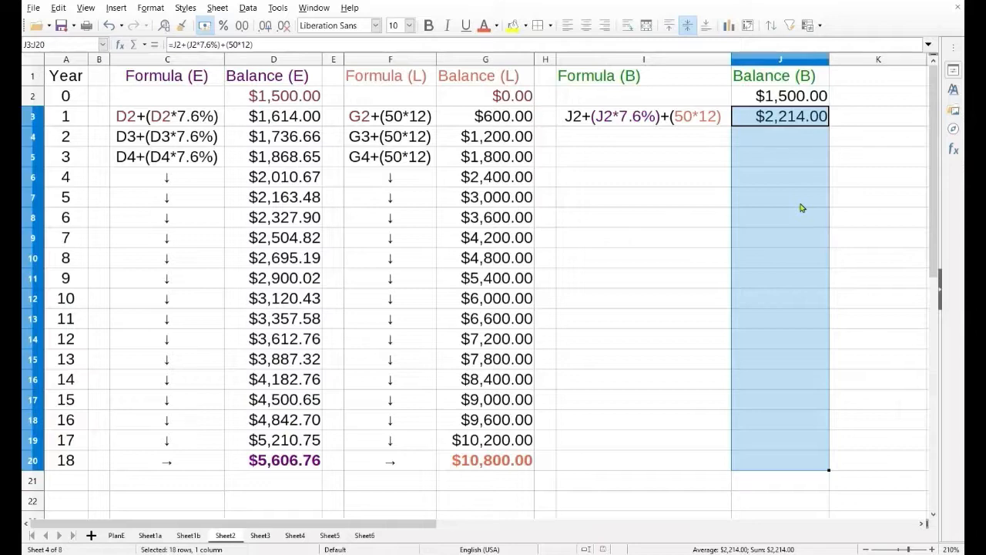
pyautogui.hotkey('ctrl', 'd')
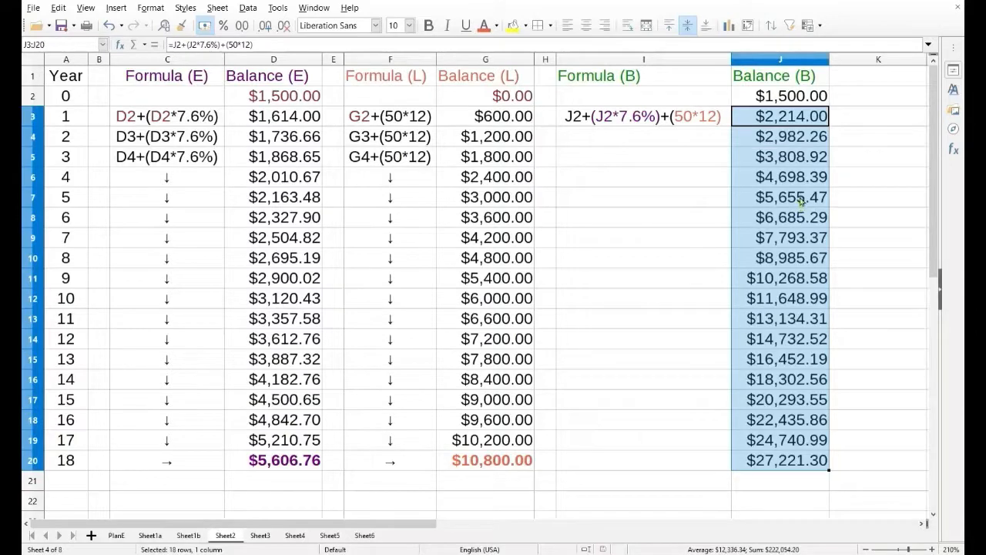
pyautogui.click(779, 465)
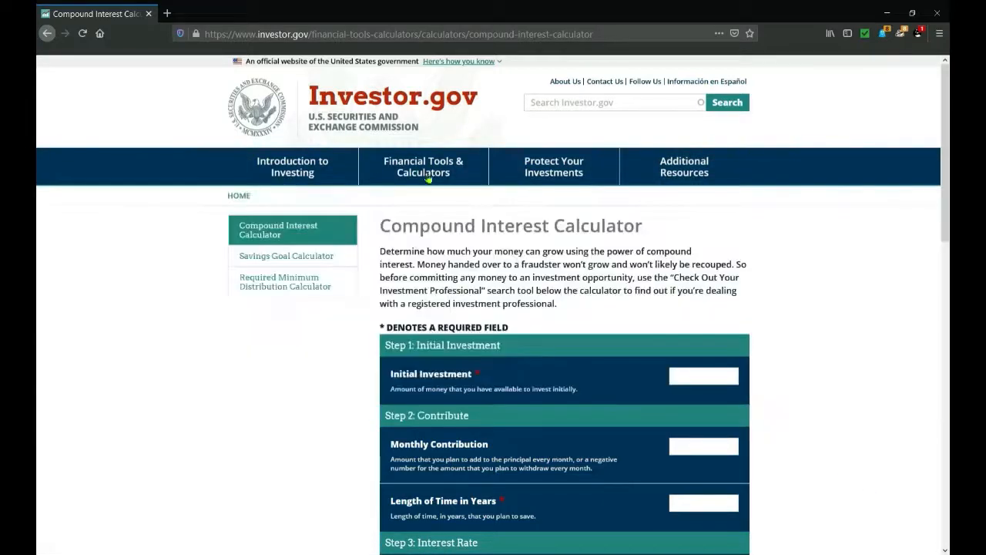
# In the Investor.gov Compound Interest Calculator, set the initial investment to $1,500, the monthly contribution to $50 and the length to 18 years.
pyautogui.moveTo(401, 169)
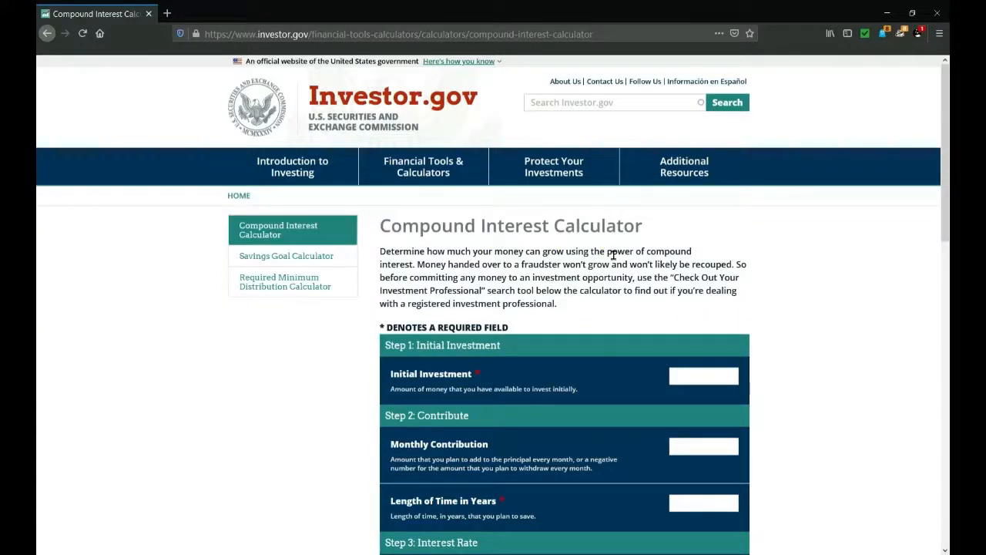
pyautogui.scroll(-2, 667, 303)
pyautogui.click(701, 284)
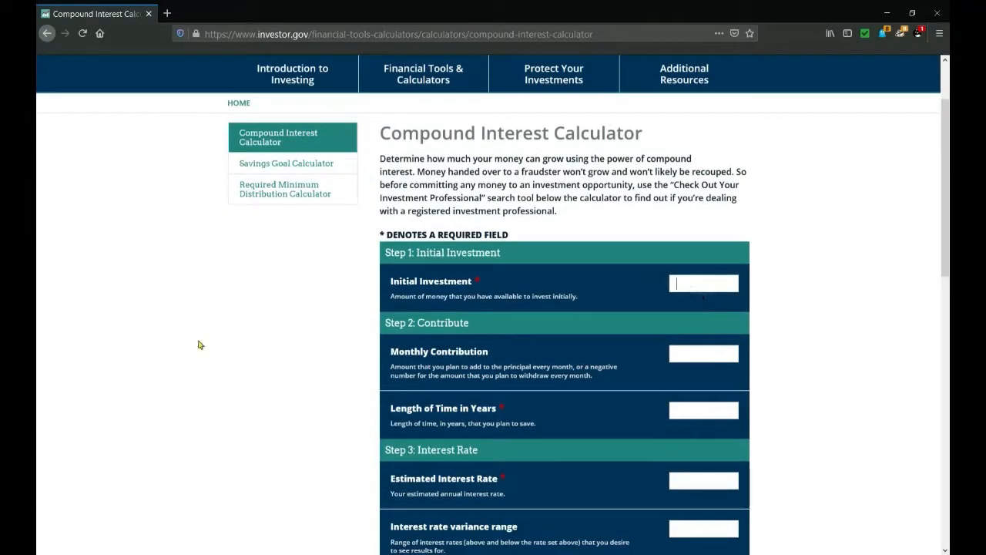
pyautogui.write('1500')
pyautogui.click(681, 359)
pyautogui.write('50')
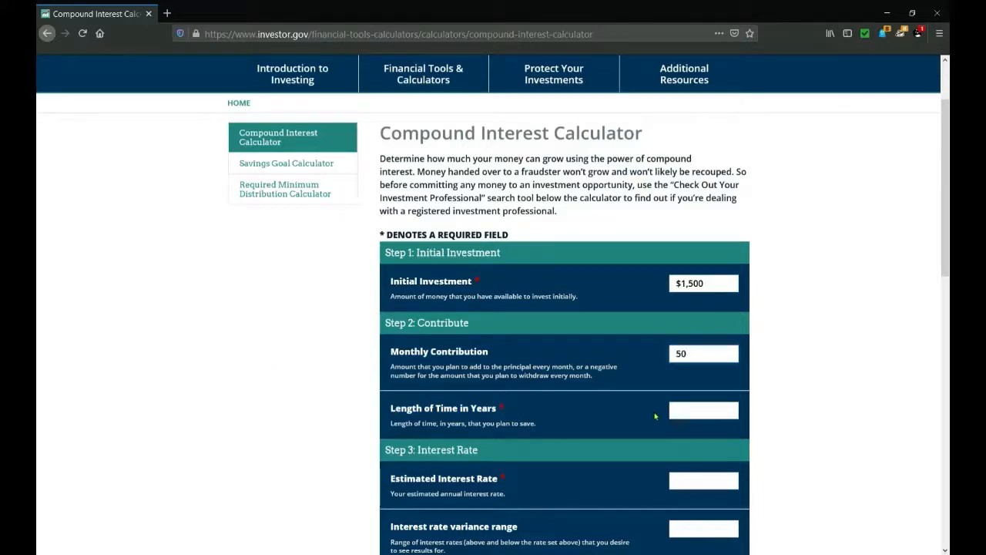
pyautogui.click(686, 414)
pyautogui.write('18')
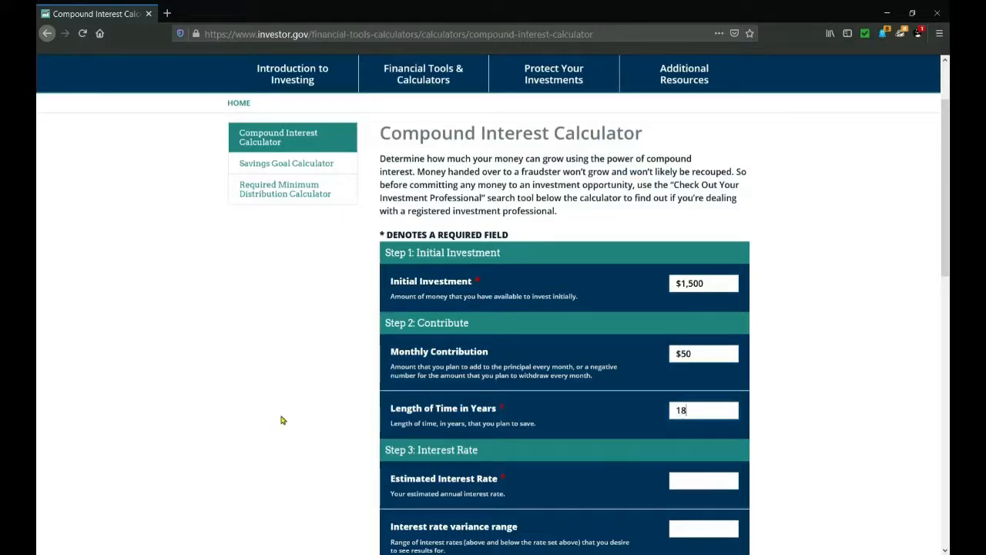
# Set the estimated interest rate to 7.6 and calculate the compound interest result.
pyautogui.scroll(-3, 310, 386)
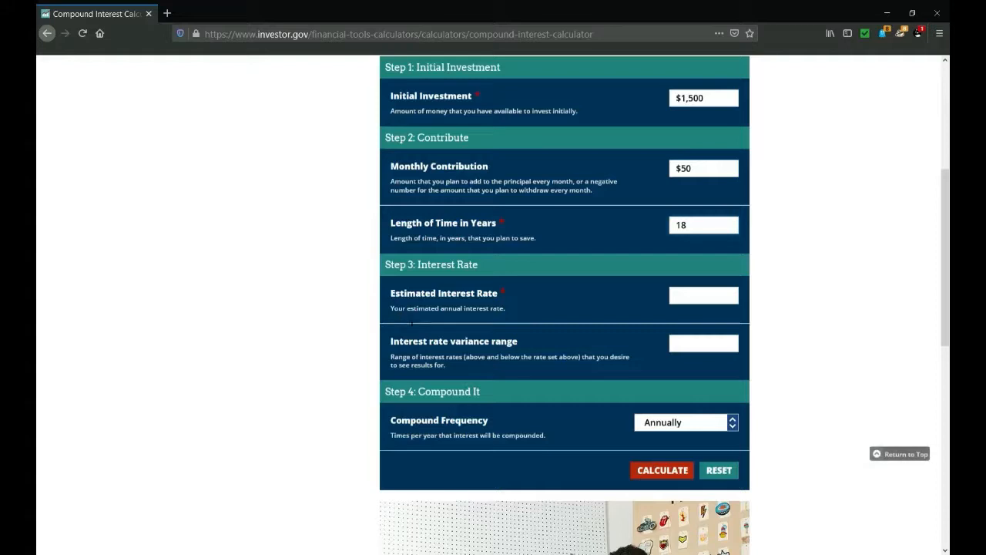
pyautogui.click(702, 295)
pyautogui.write('76')
pyautogui.press('BackSpace')
pyautogui.press('BackSpace')
pyautogui.press('BackSpace')
pyautogui.press('BackSpace')
pyautogui.press('BackSpace')
pyautogui.press('BackSpace')
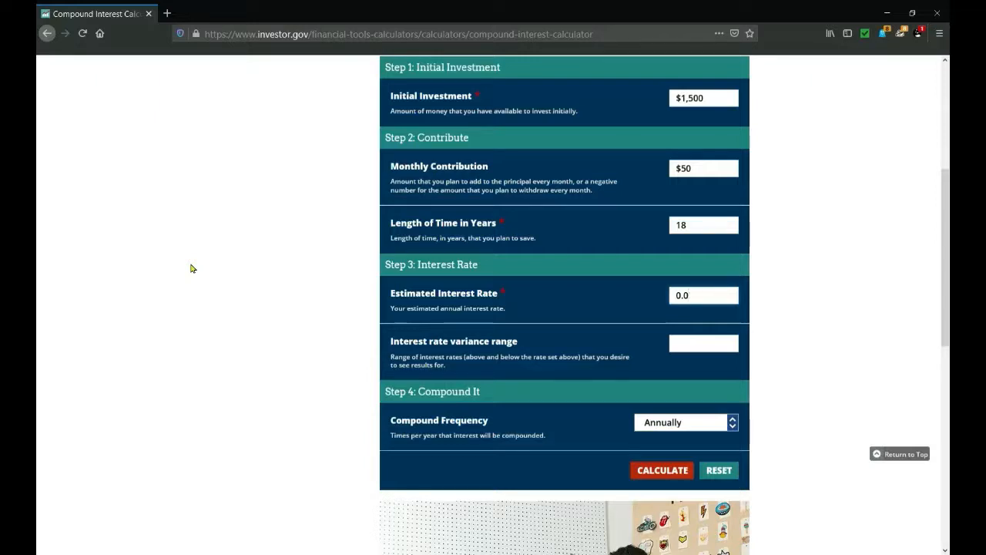
pyautogui.write('7.6')
pyautogui.click(666, 471)
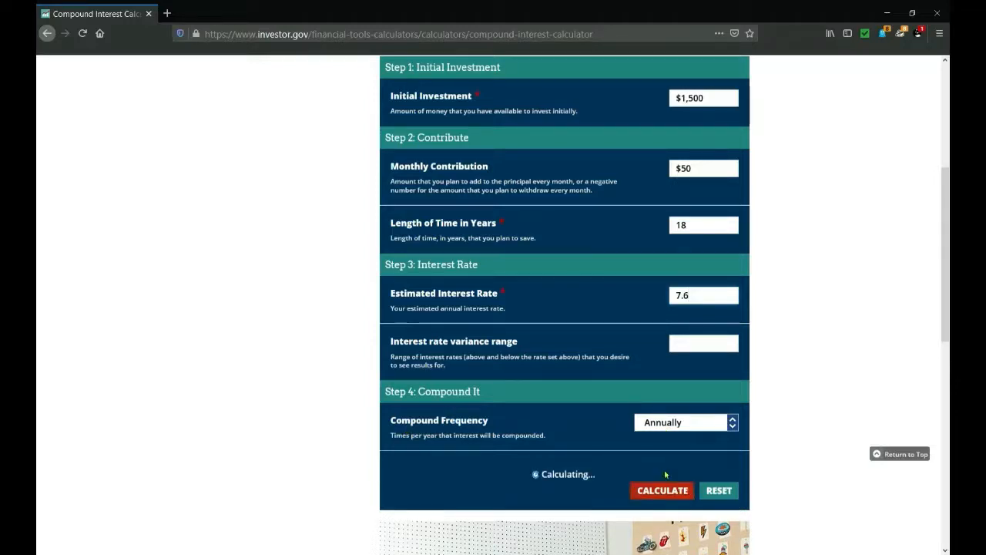